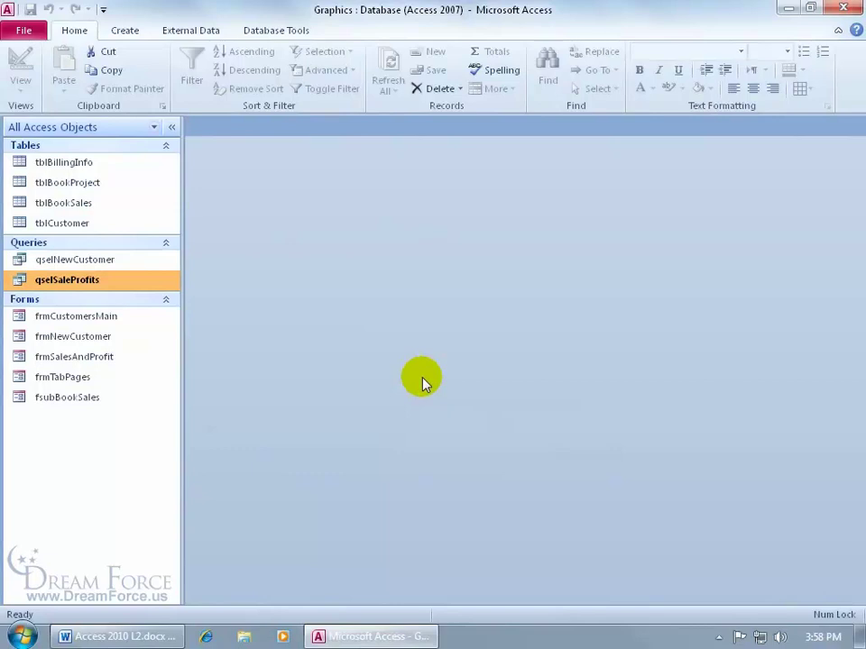
Open the qselSaleProfits query in datasheet view and check the OrderID column's sort and filter options
double_click(124, 282)
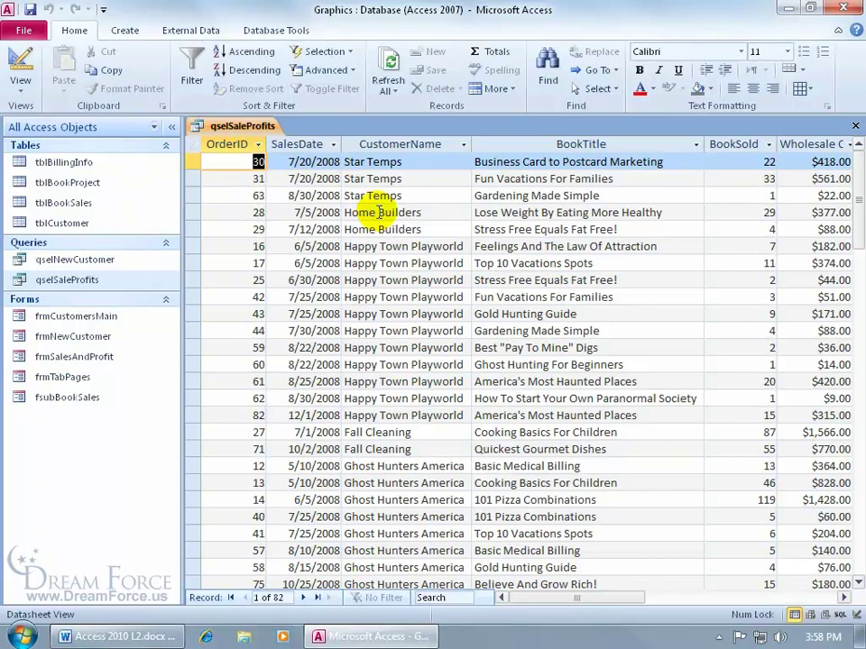
click(258, 145)
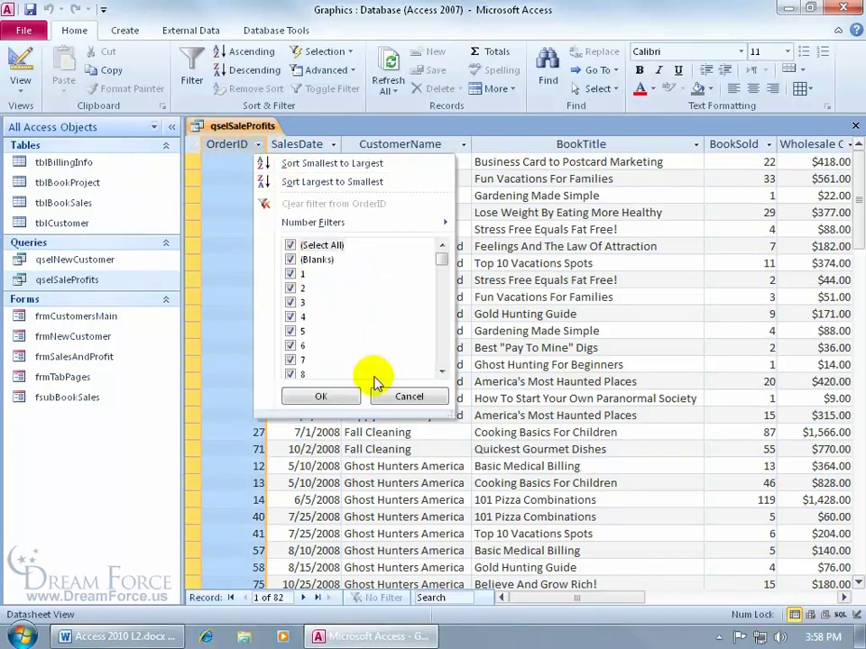
click(410, 399)
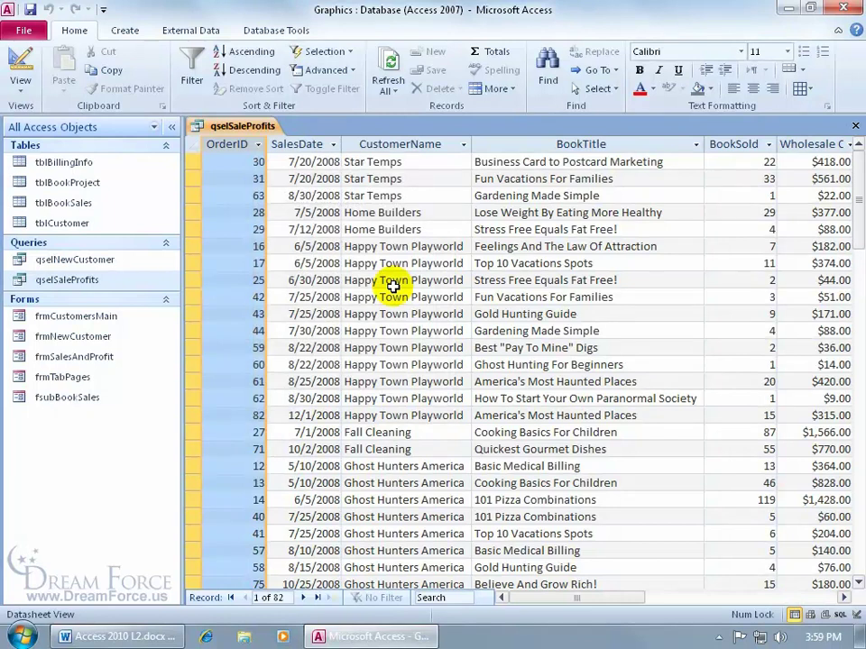
Show the qselSaleProfits query in Design View, and from there switch it to PivotTable View
right_click(261, 130)
click(290, 203)
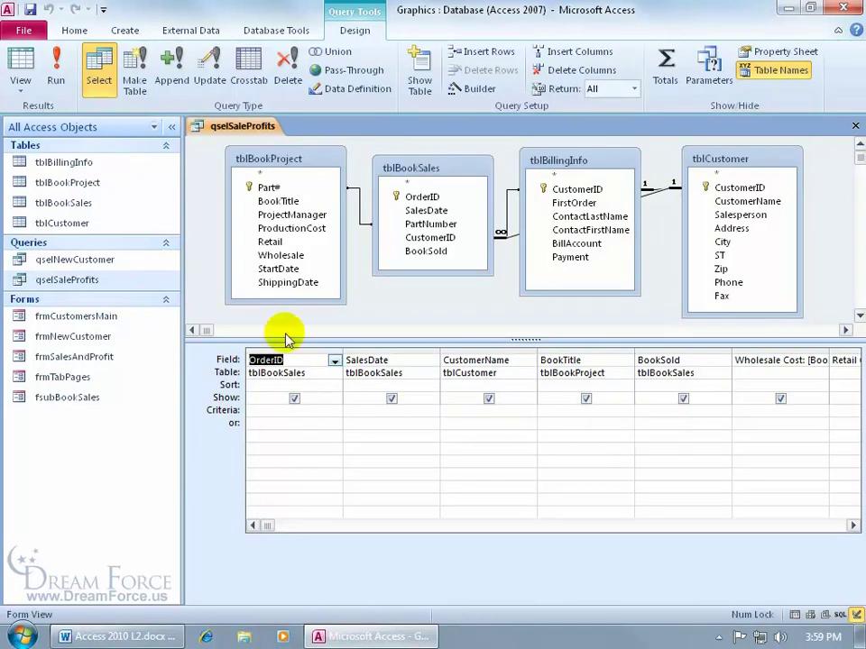
right_click(213, 128)
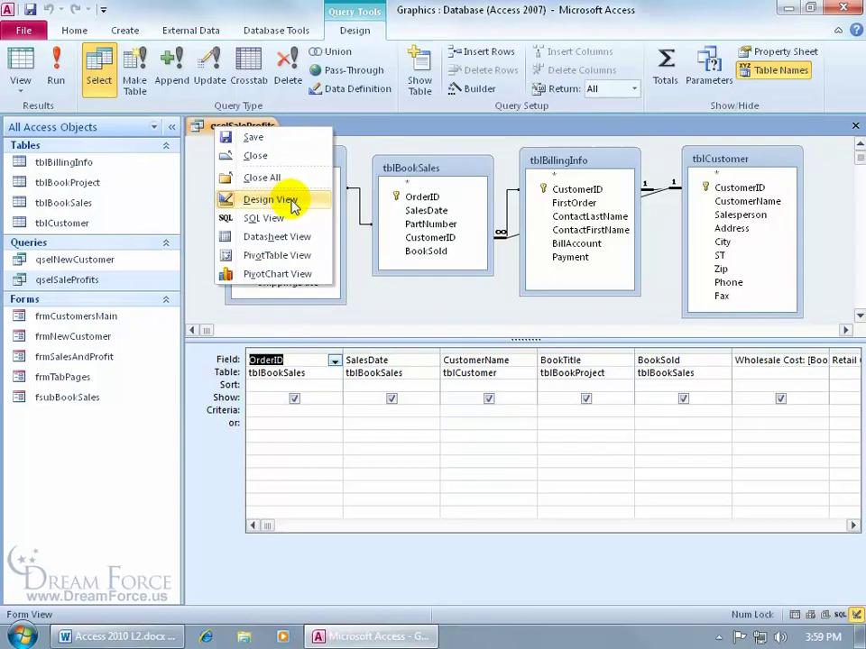
click(309, 259)
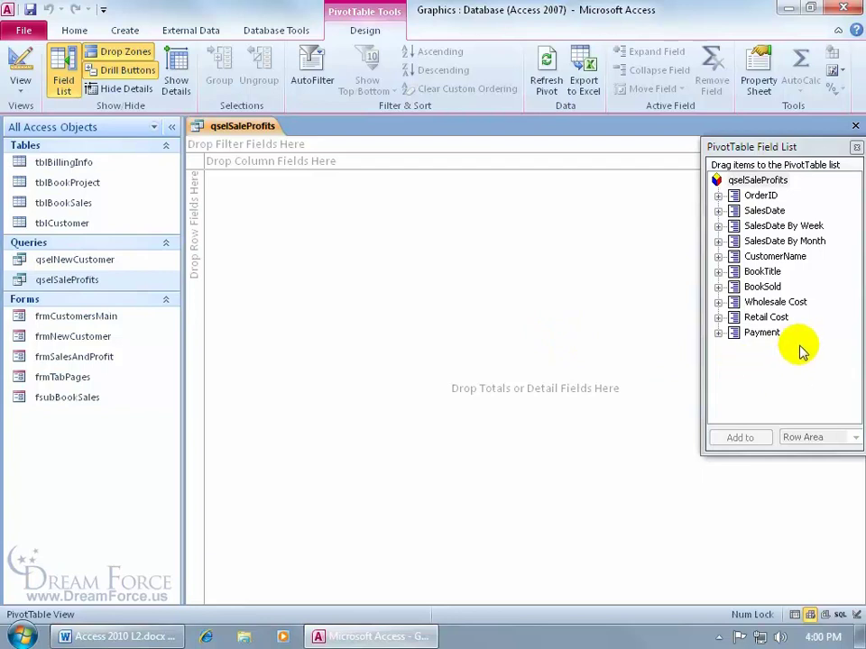
Place the CustomerName field in the PivotTable's row area and check its filter list without changing it
click(769, 257)
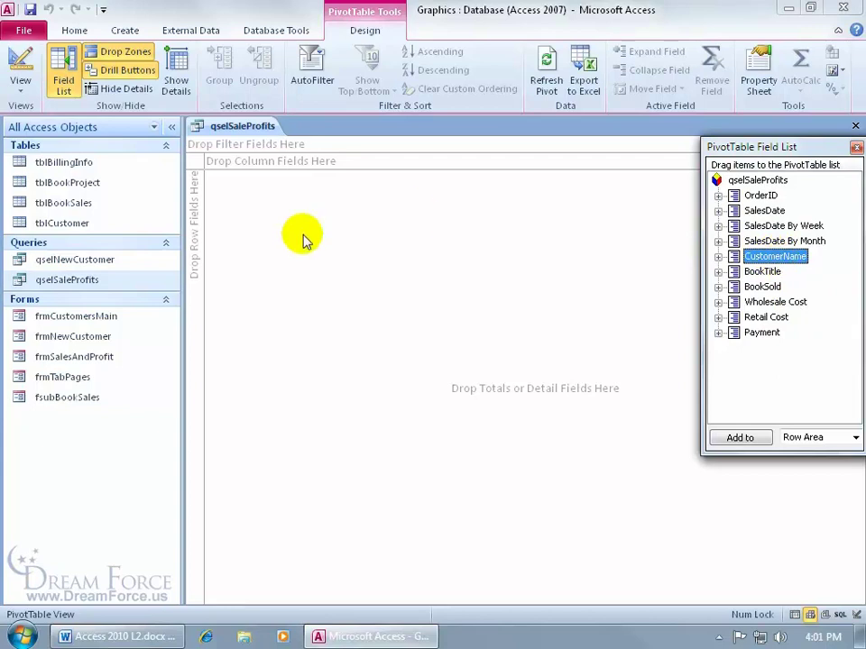
drag(737, 257, 566, 350)
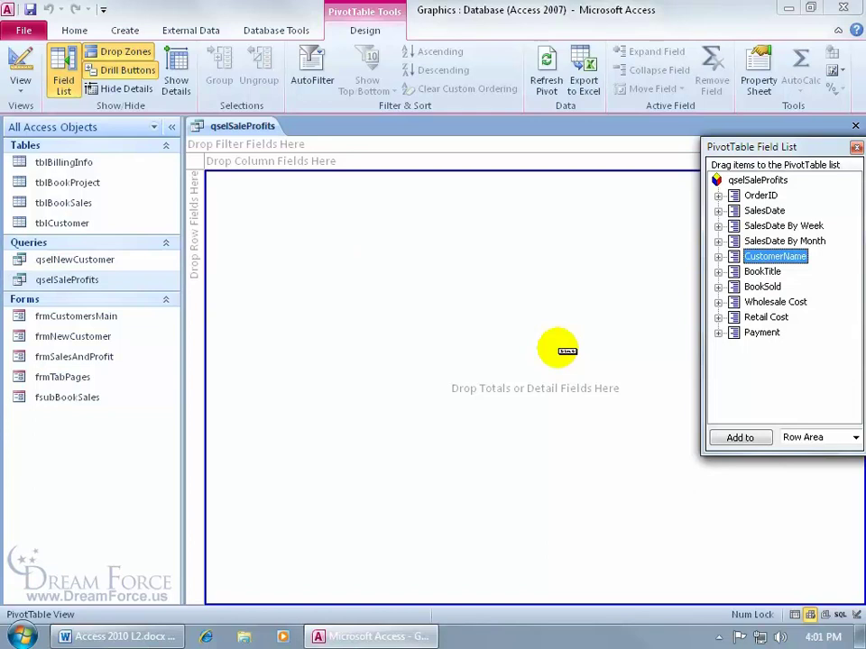
drag(567, 351, 199, 209)
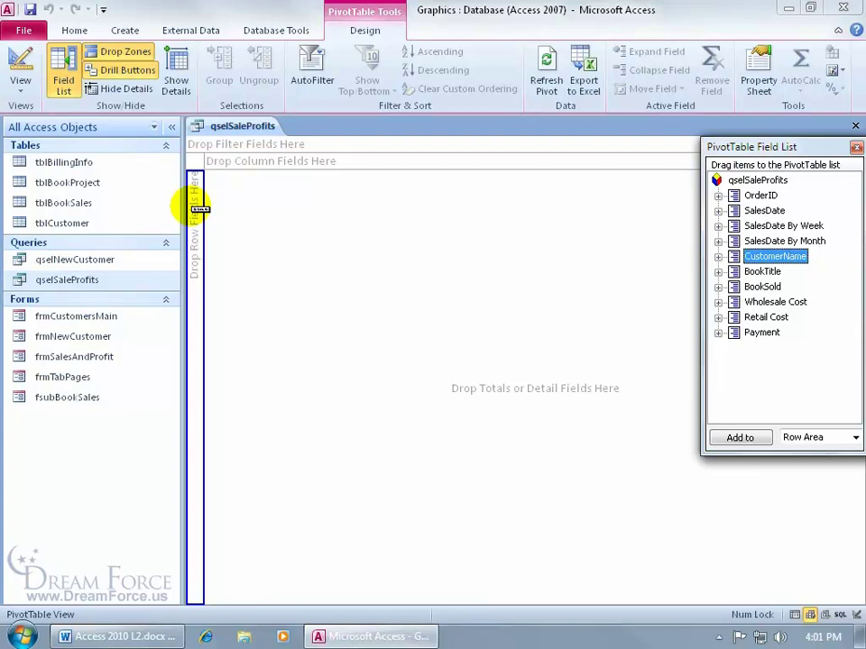
mouse_move(201, 210)
mouse_down()
mouse_move(249, 213)
mouse_move(198, 213)
mouse_up()
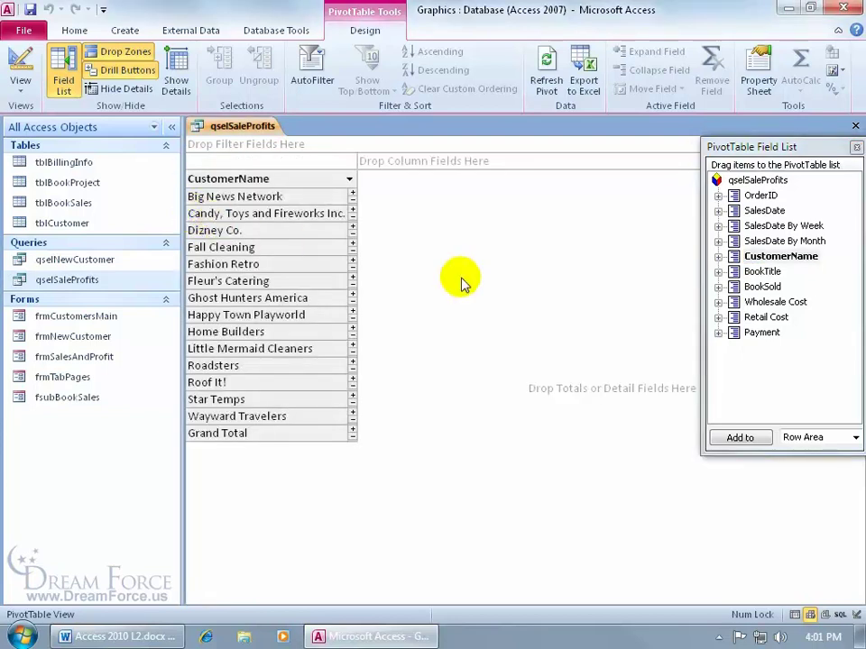
click(350, 181)
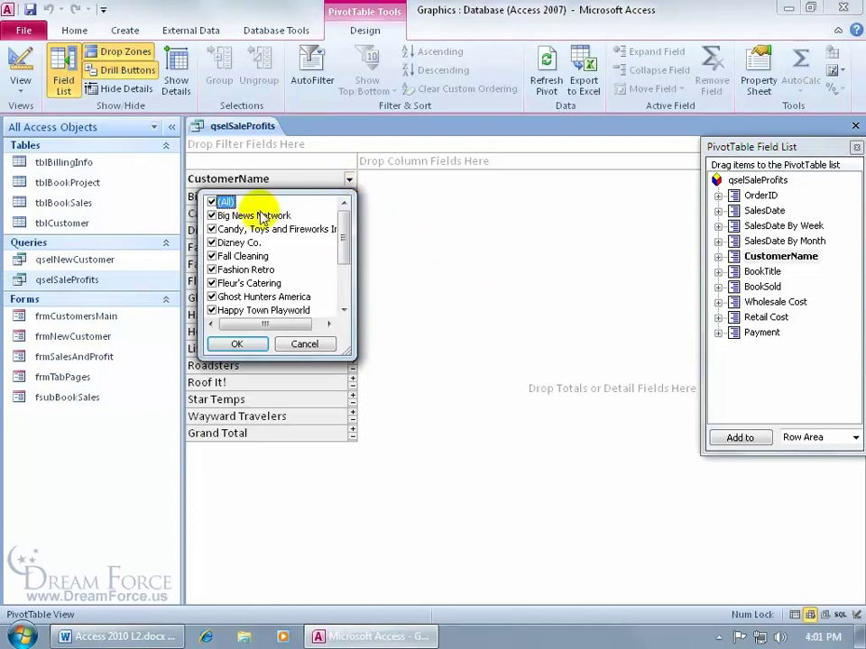
click(303, 343)
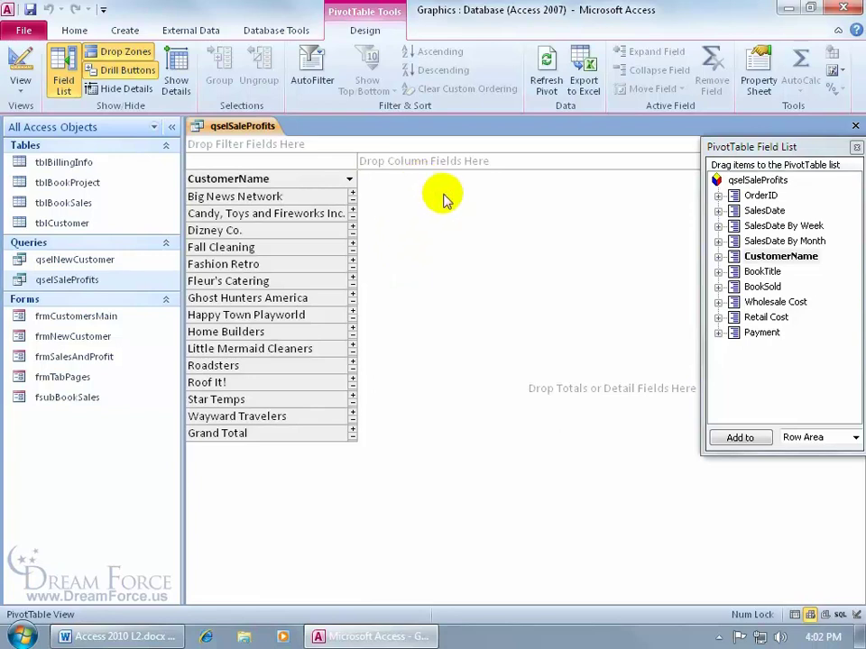
Try SalesDate as the PivotTable's column field and remove it from the layout again
click(762, 212)
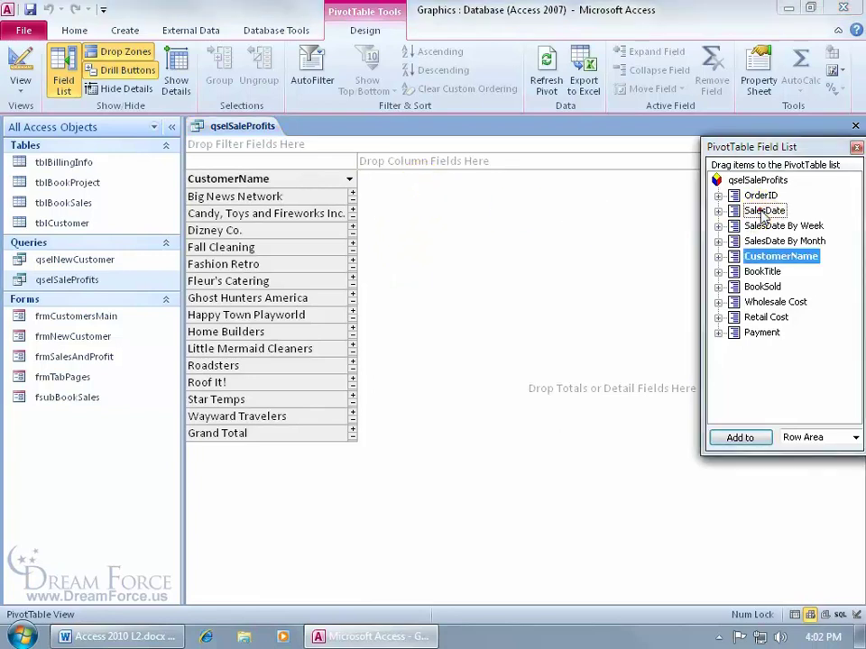
drag(762, 212, 493, 162)
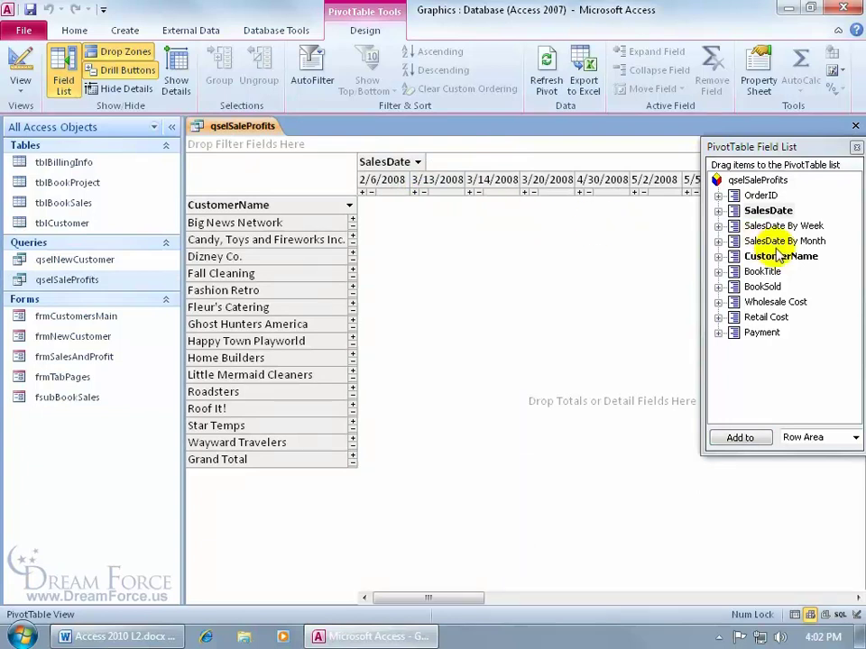
click(395, 164)
drag(393, 165, 417, 128)
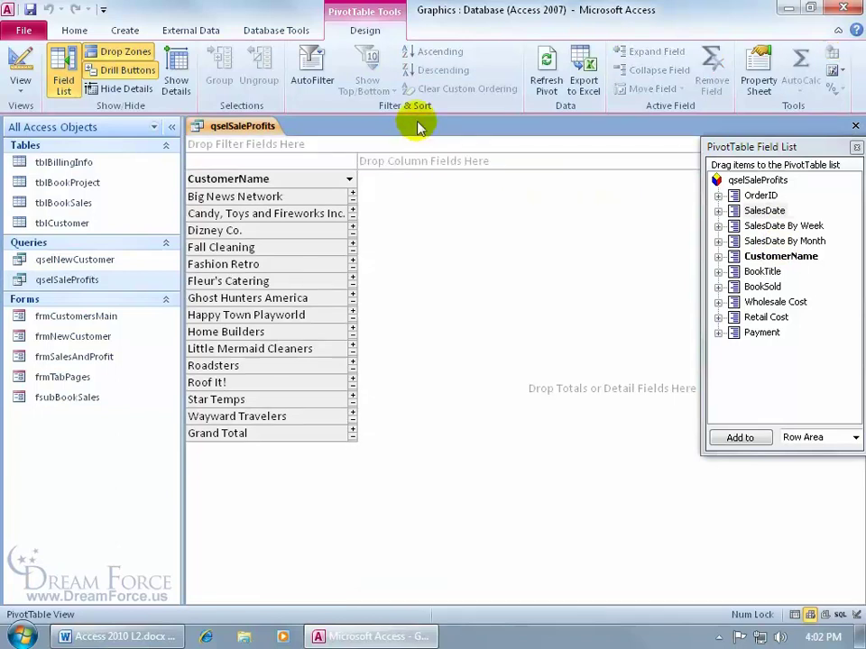
Add the SalesDate By Month field to the PivotTable's Column Area
click(777, 242)
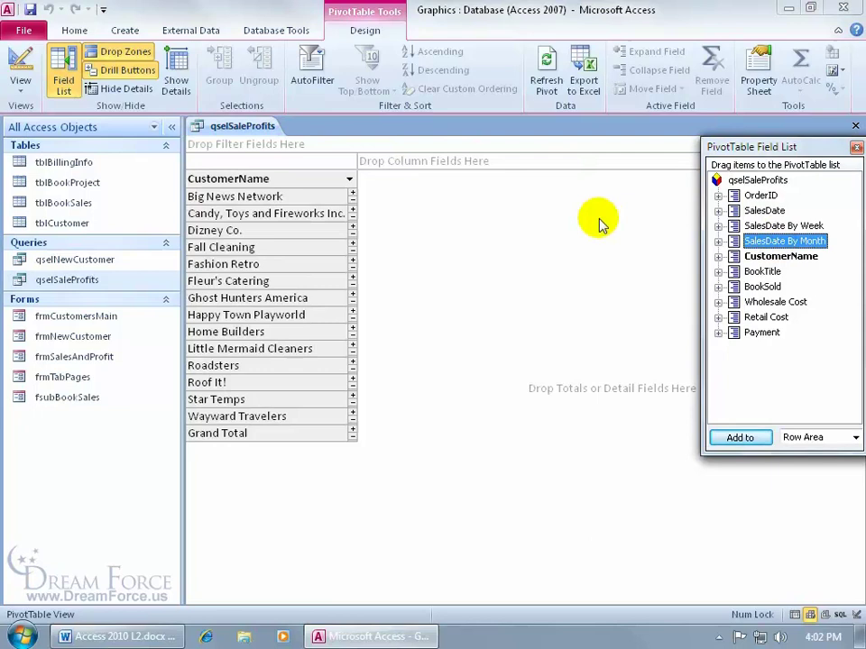
click(836, 438)
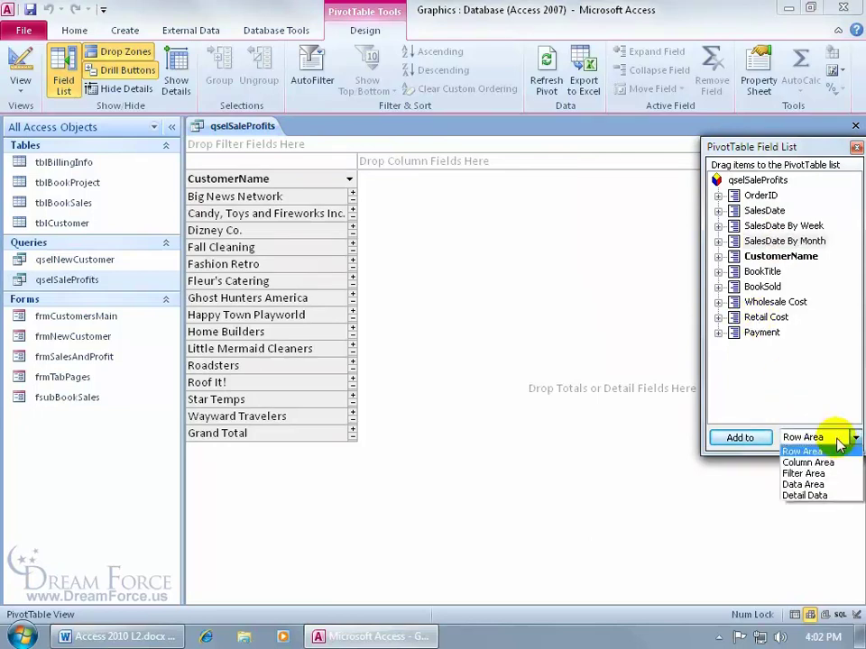
click(836, 467)
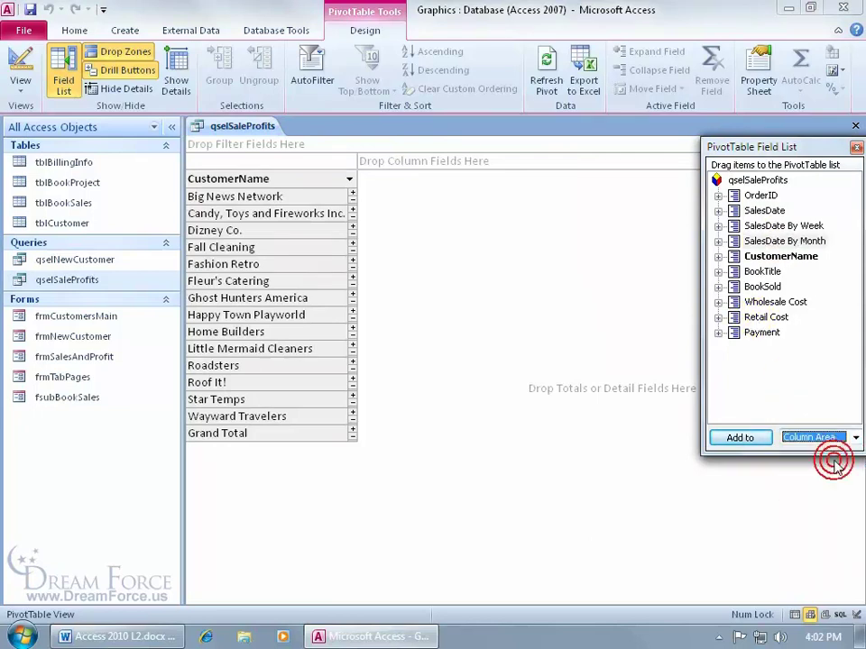
click(747, 438)
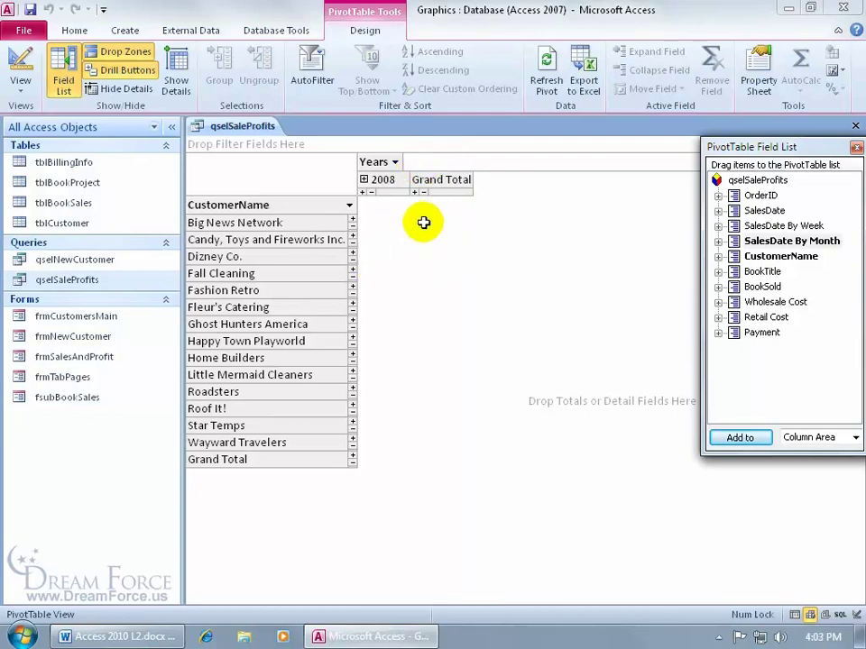
Add Wholesale Cost and Retail Cost as the PivotTable's detail fields and BookTitle as its filter field
click(777, 304)
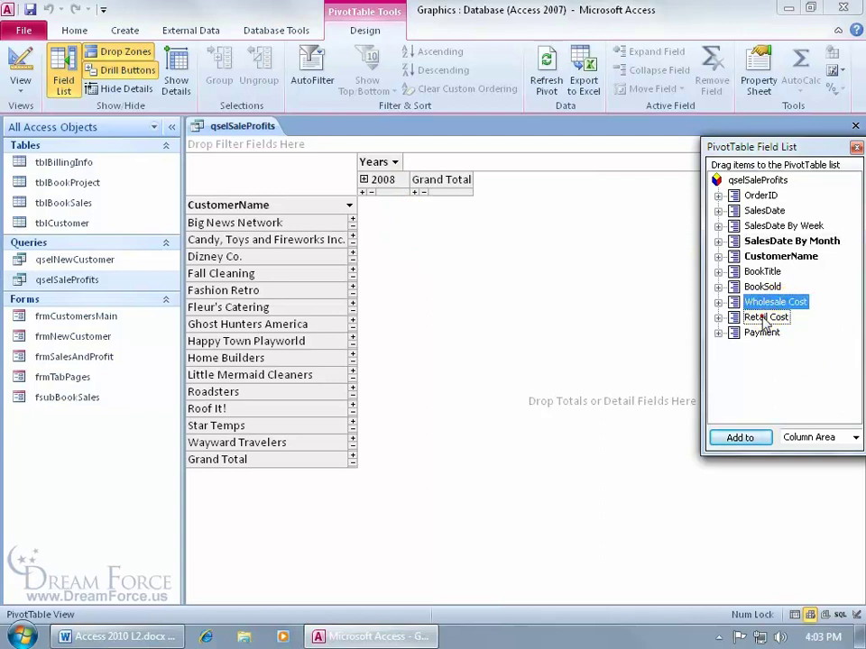
drag(765, 320, 541, 294)
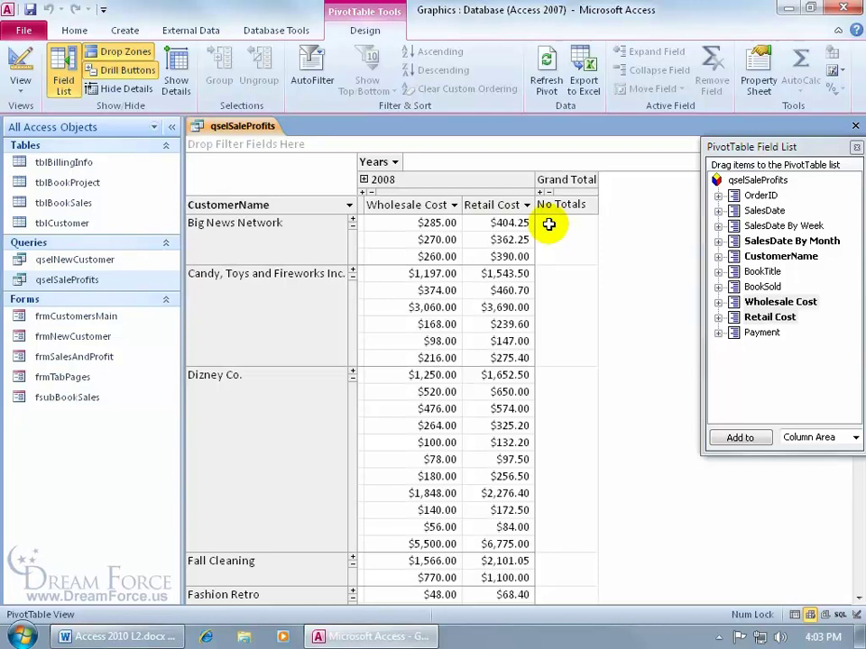
click(765, 271)
drag(762, 272, 276, 147)
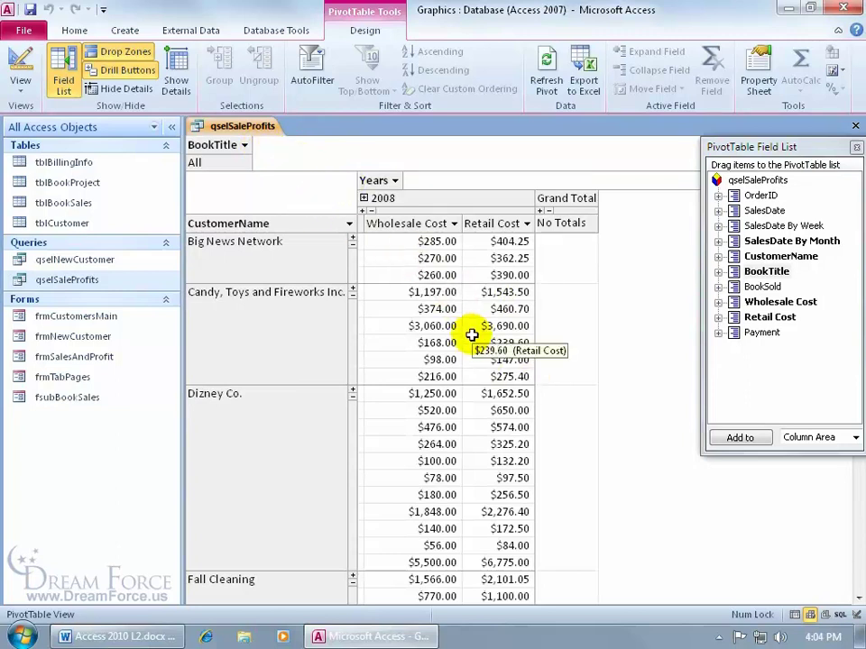
Filter the PivotTable by BookTitle to include only 101 Pizza Combinations
click(243, 146)
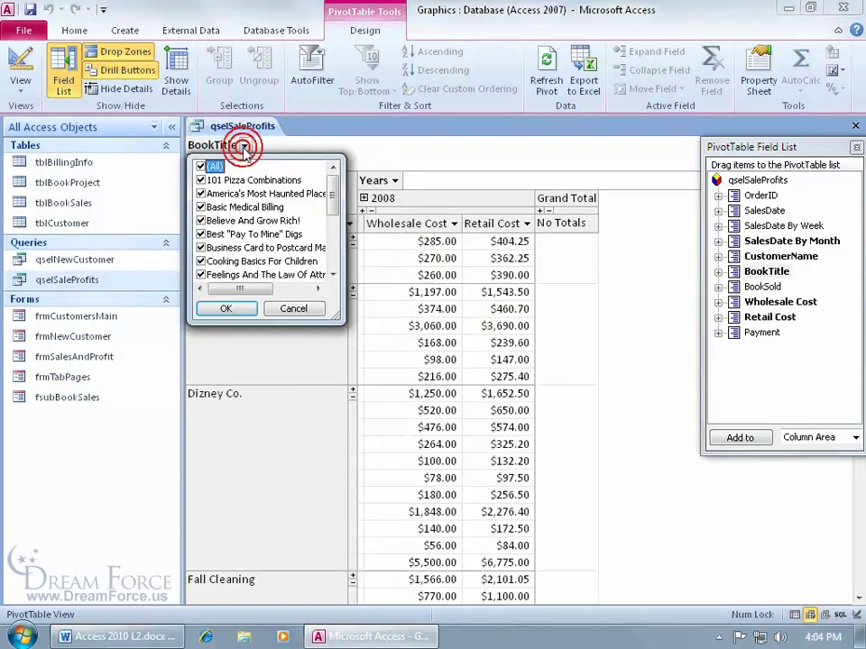
click(200, 167)
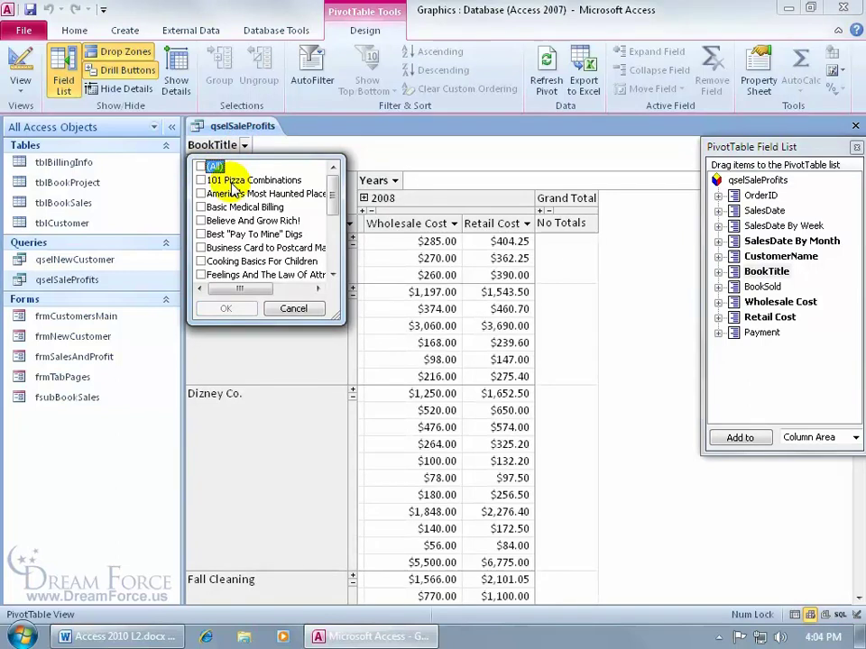
click(201, 181)
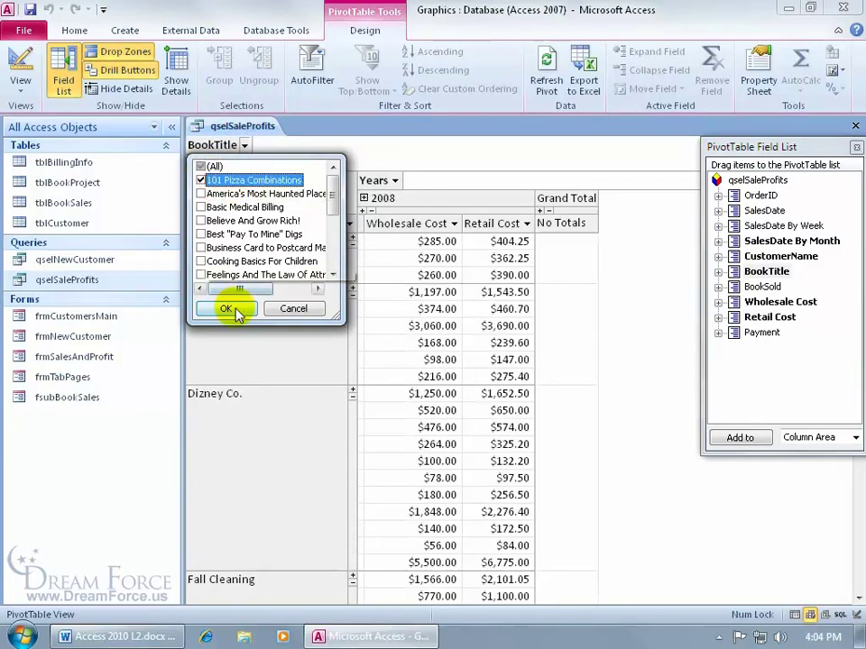
click(228, 308)
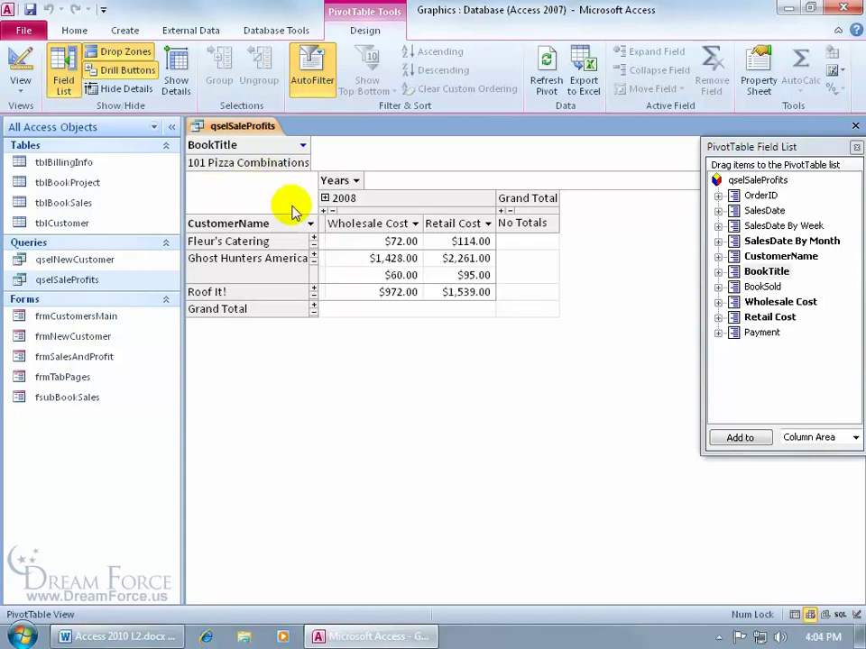
Reset the BookTitle filter to include all titles and check the CustomerName filter list without changing it
click(304, 146)
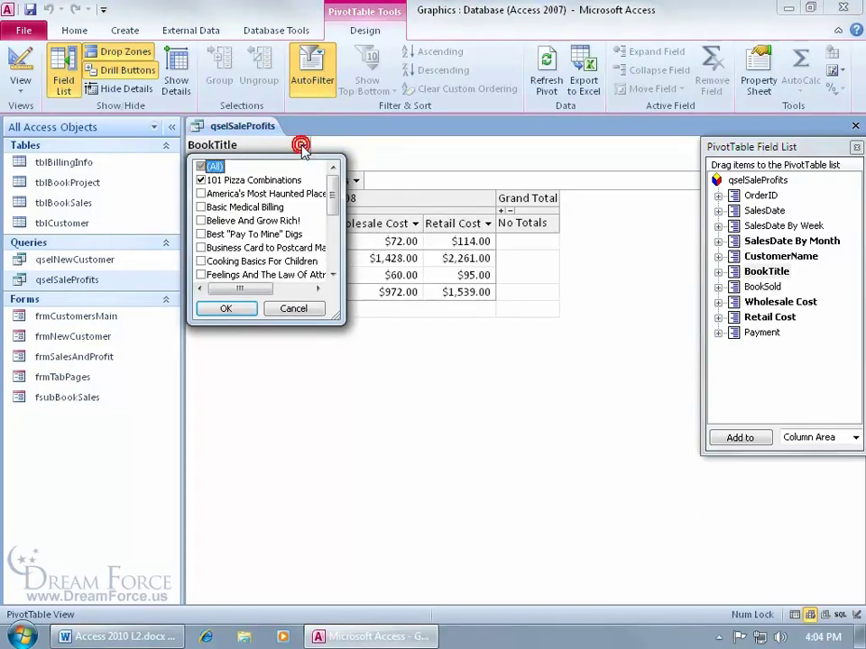
click(201, 168)
click(226, 309)
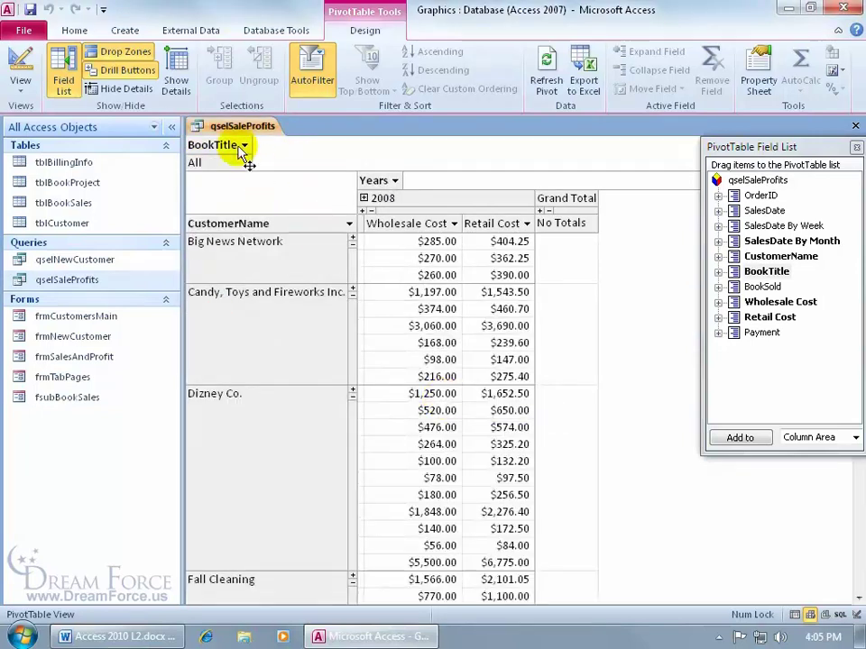
click(349, 224)
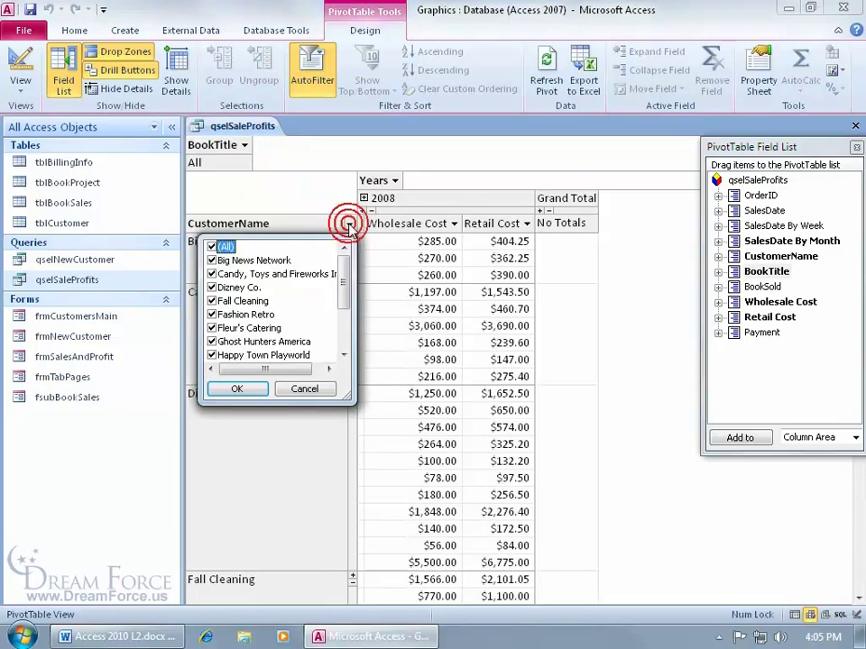
click(330, 201)
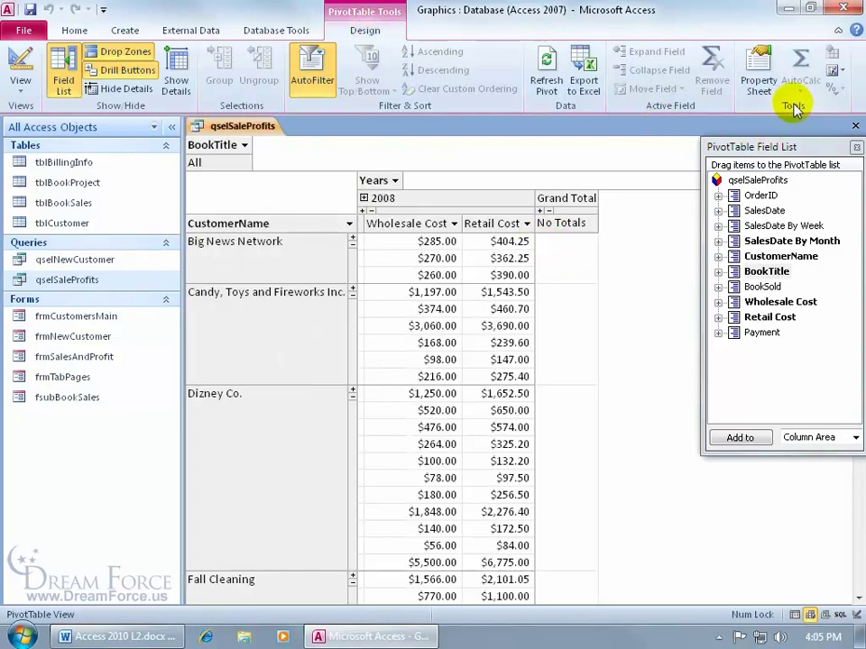
Create a calculated detail field in the PivotTable and move its Properties window away from the new column
click(846, 74)
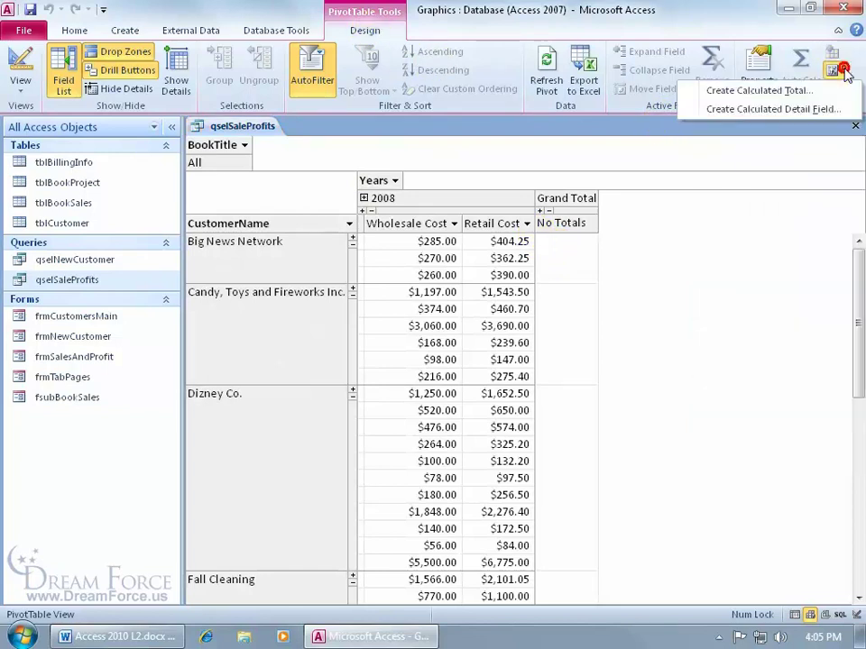
click(793, 110)
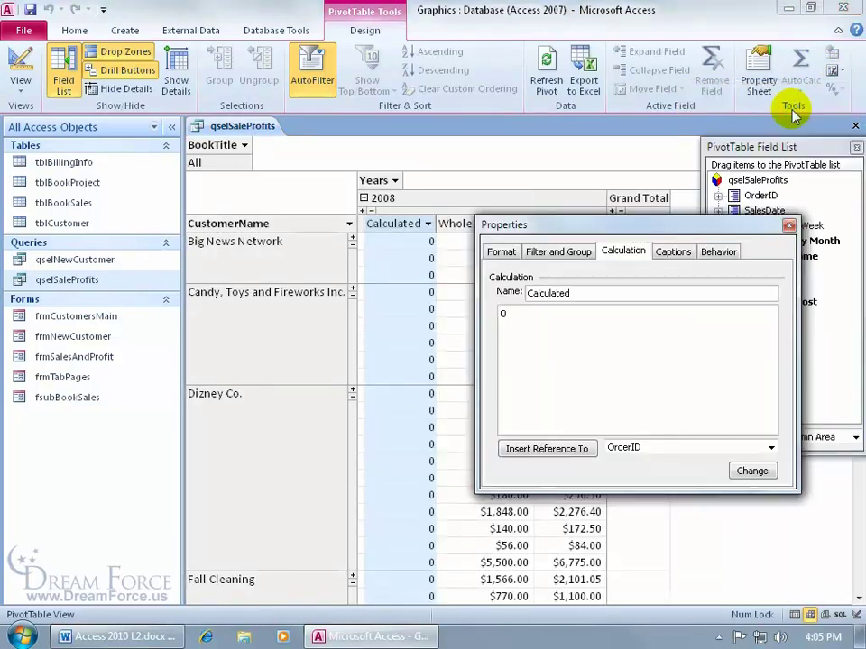
click(393, 225)
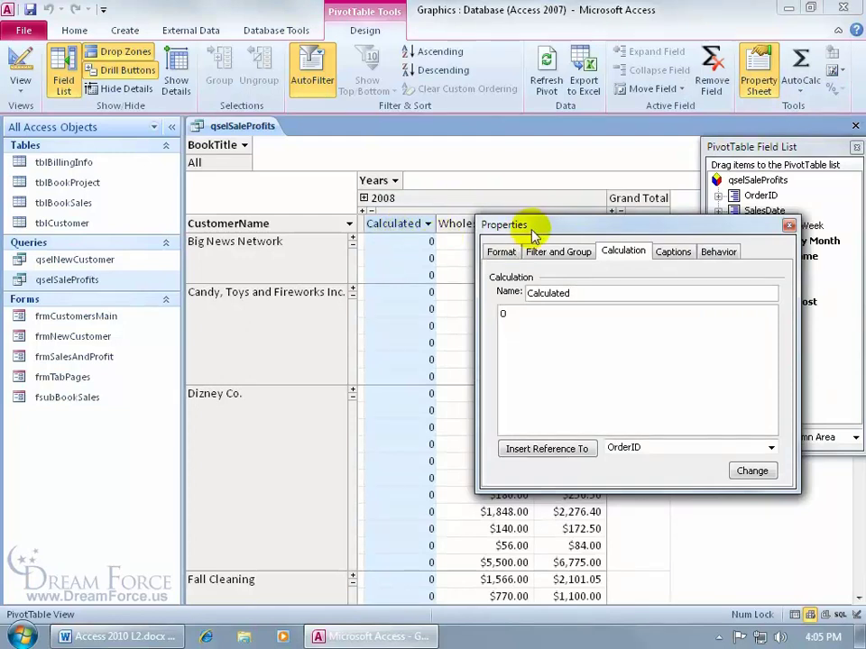
drag(559, 227, 538, 182)
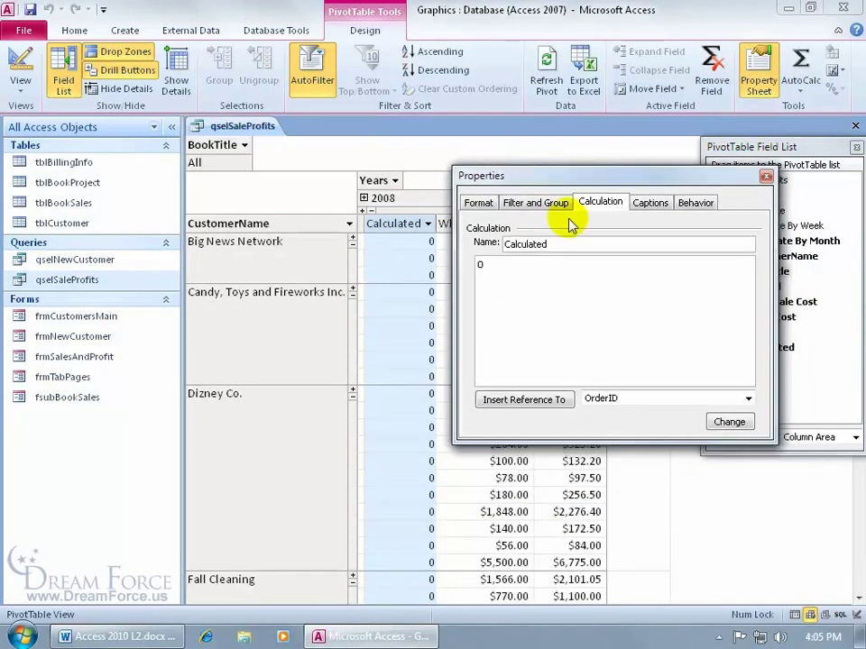
Name the calculated detail field Profits and apply the formula [Retail Cost]-[wholesale cost] to it
drag(589, 242, 541, 245)
double_click(540, 245)
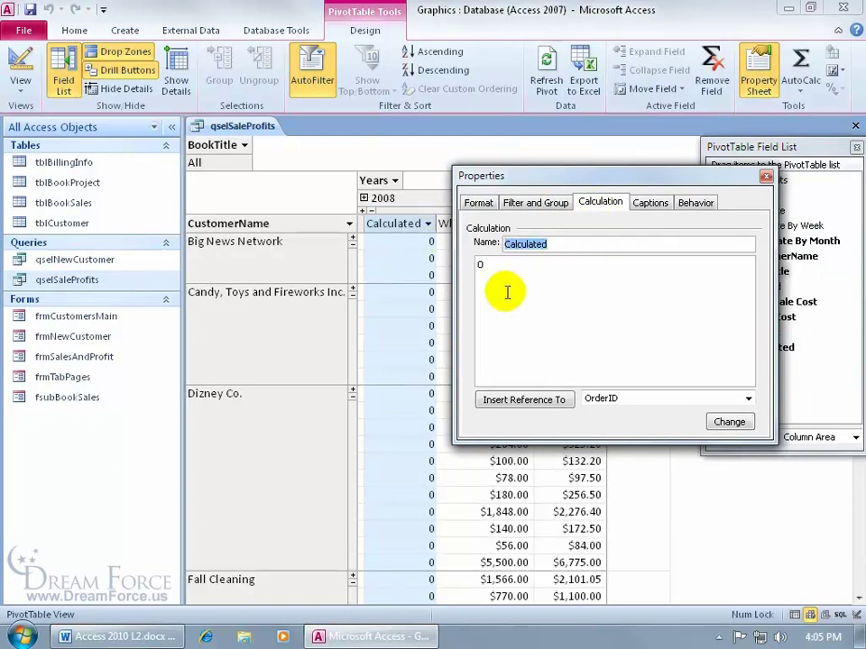
text(Profits)
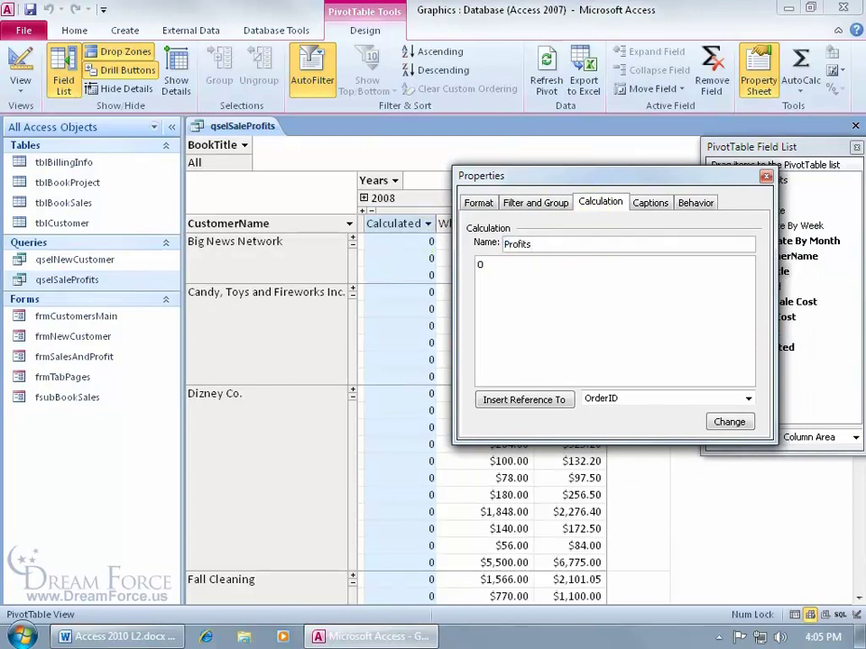
click(506, 268)
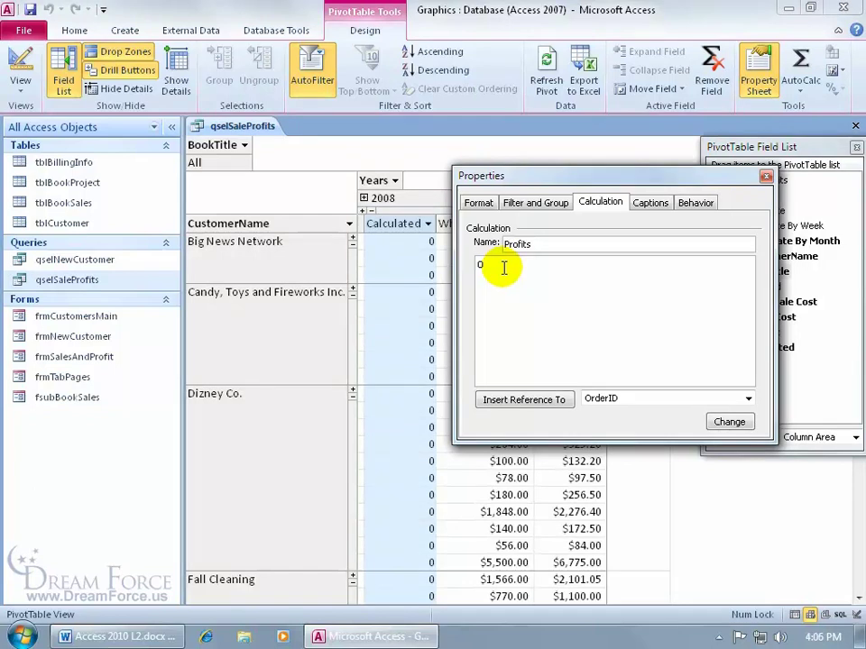
key(BackSpace)
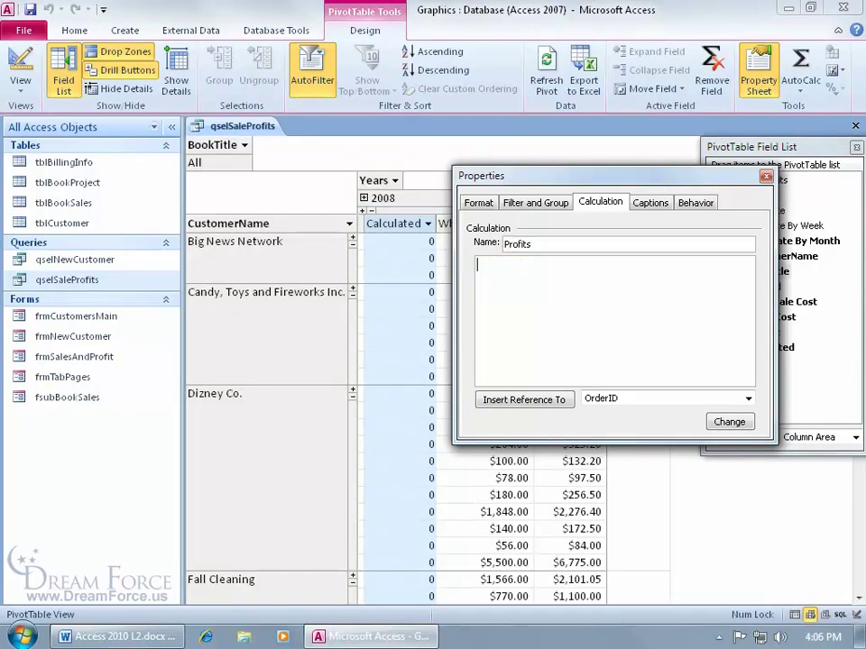
text([Retail Cost]-[wholesale cost])
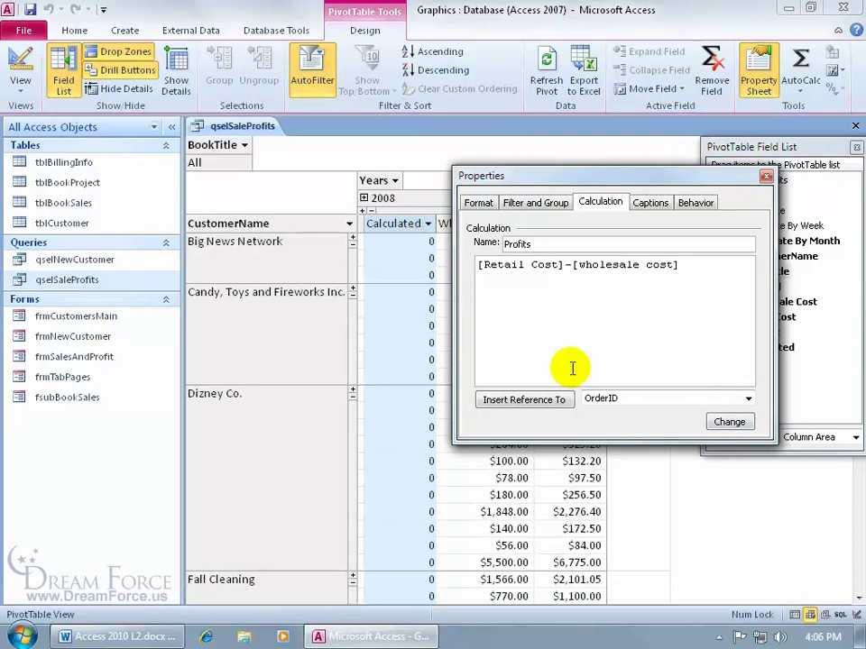
click(729, 423)
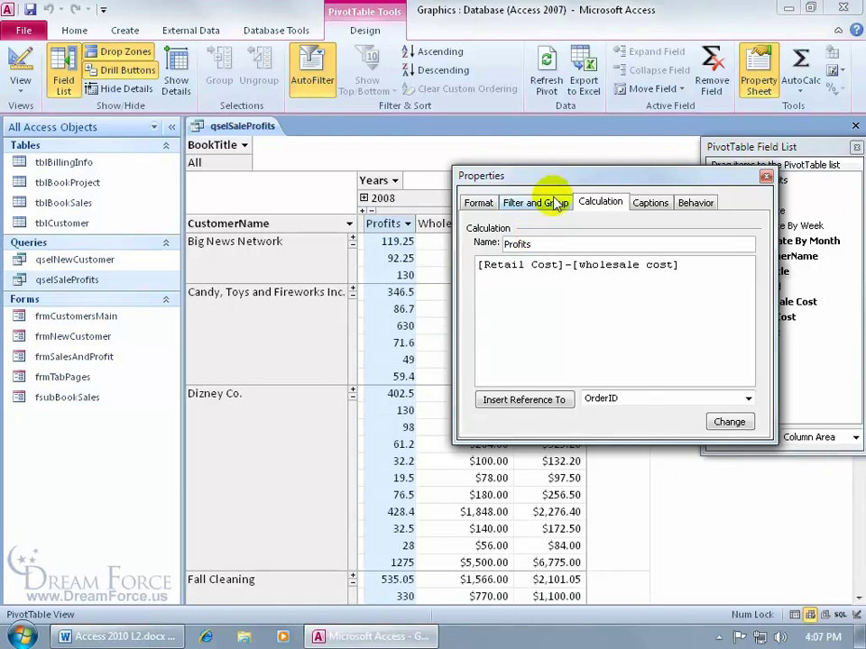
Format the Profits field's numbers as Currency and close its Properties window
click(486, 204)
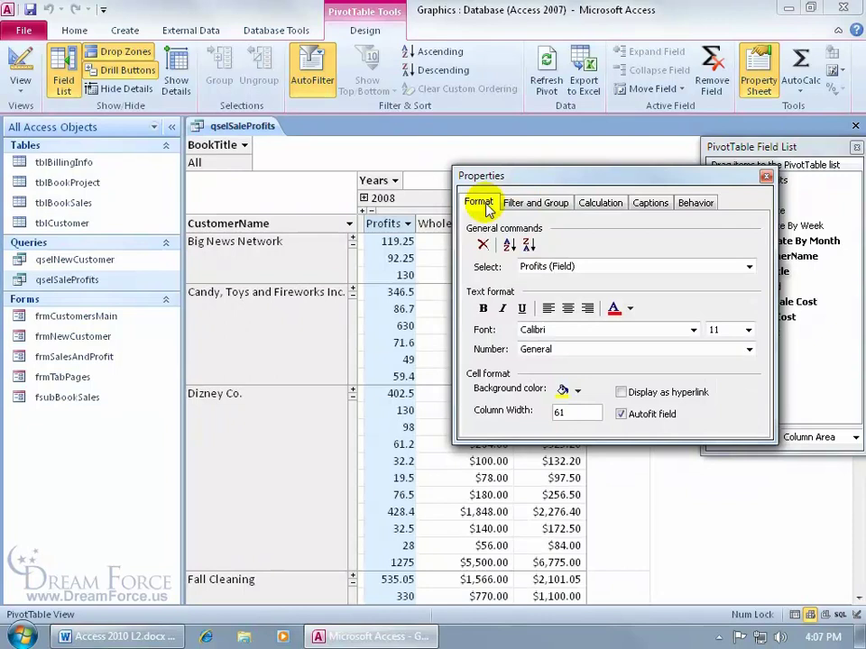
click(749, 349)
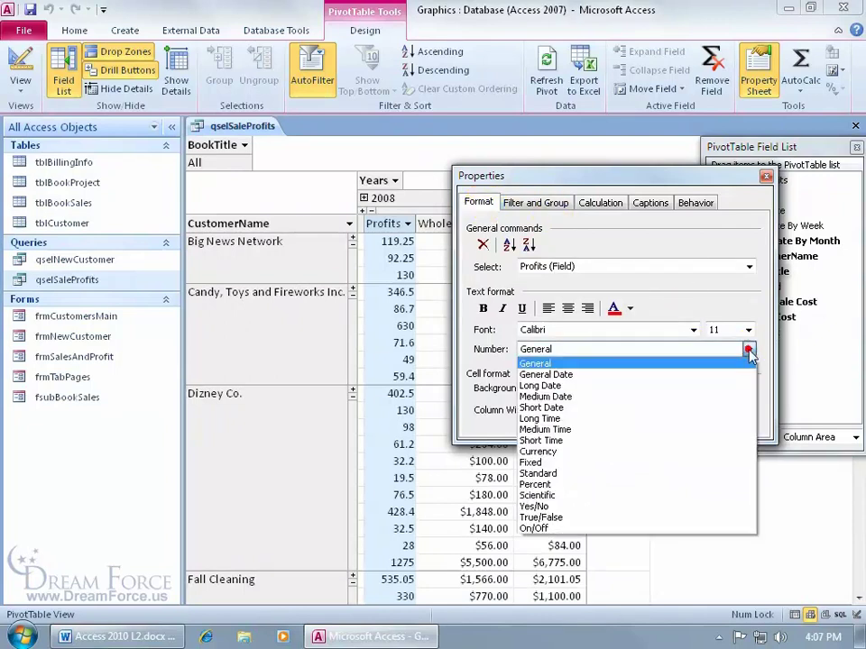
click(622, 451)
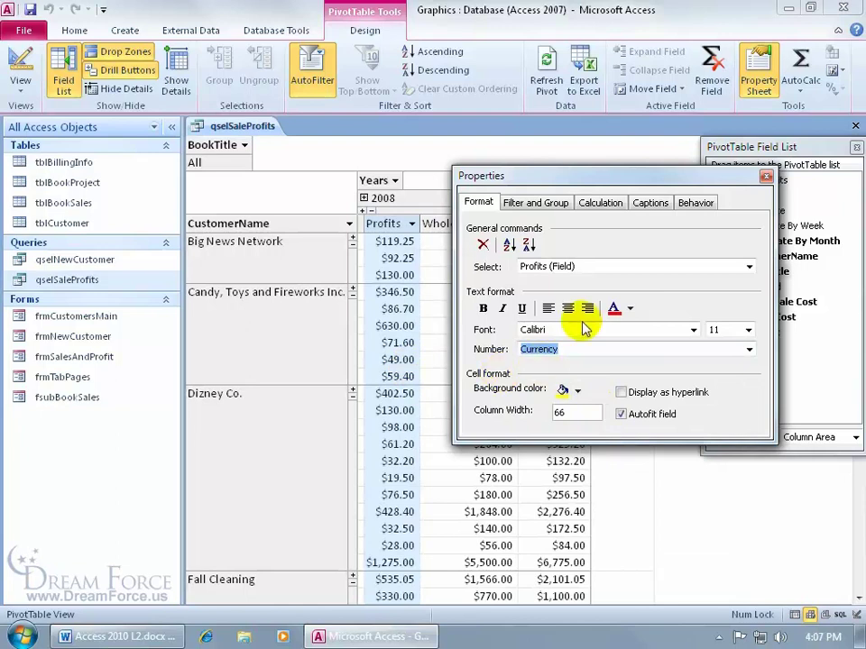
click(766, 175)
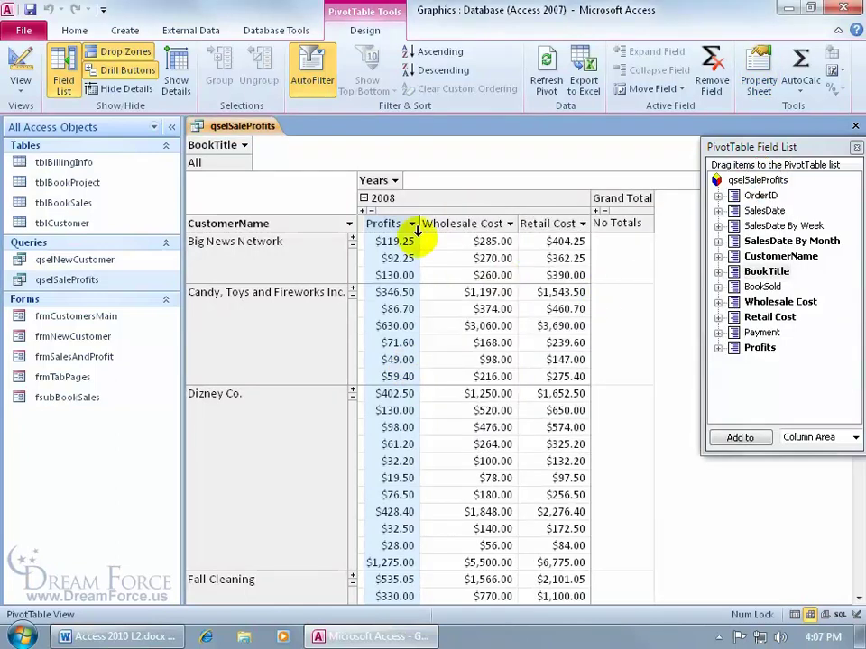
Reorder the detail columns to Retail Cost, Wholesale Cost, Profits and hide the PivotTable field list
drag(418, 230, 577, 233)
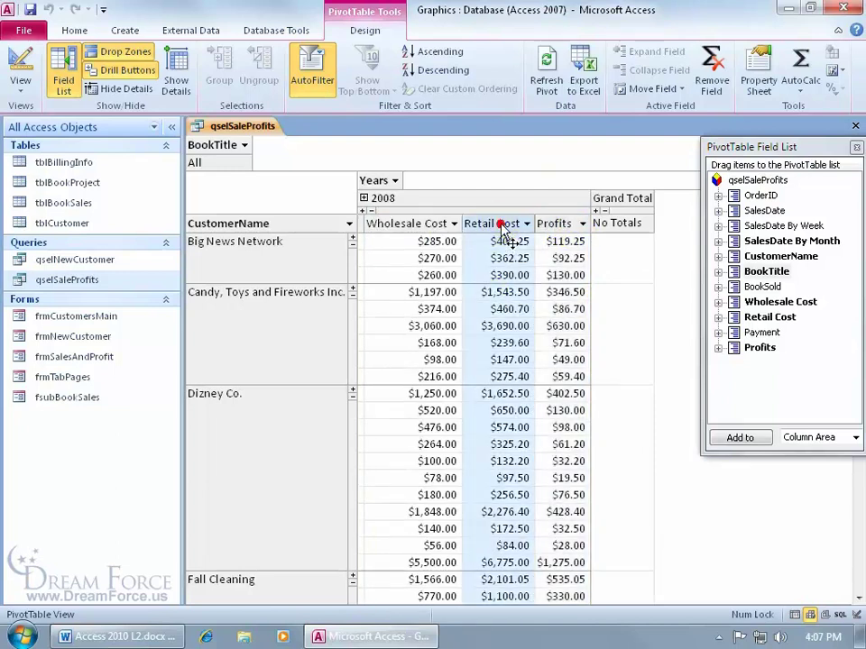
drag(505, 232, 377, 228)
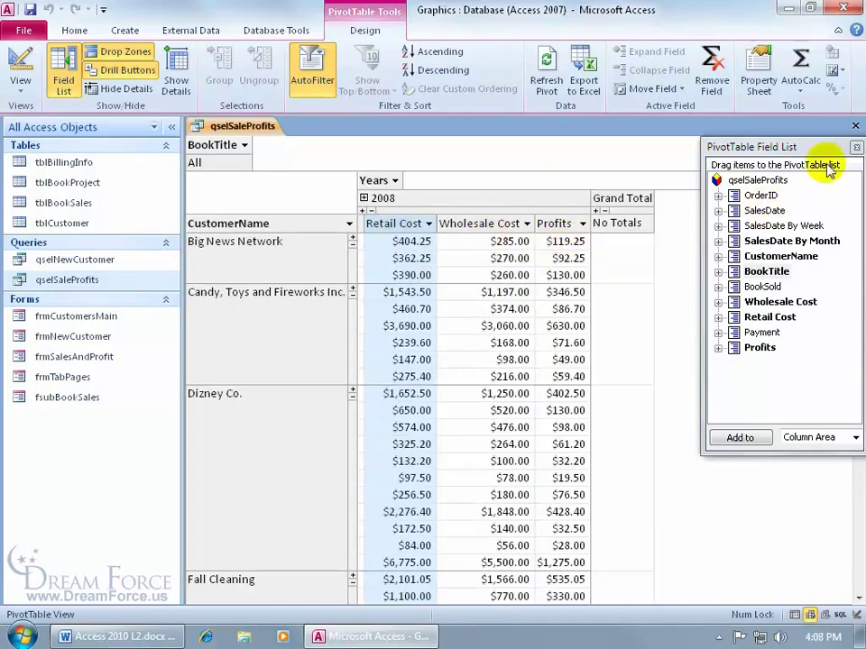
click(857, 148)
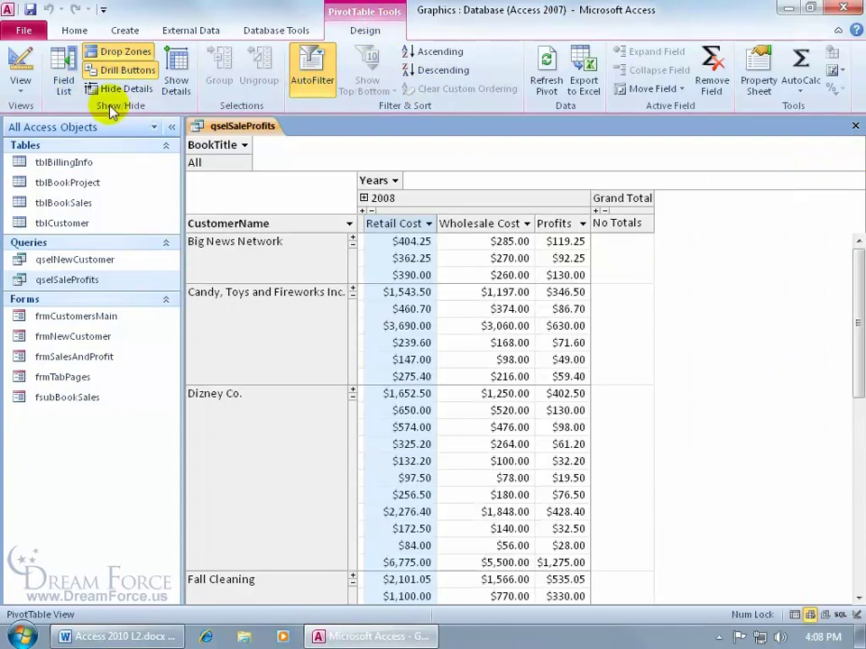
click(64, 74)
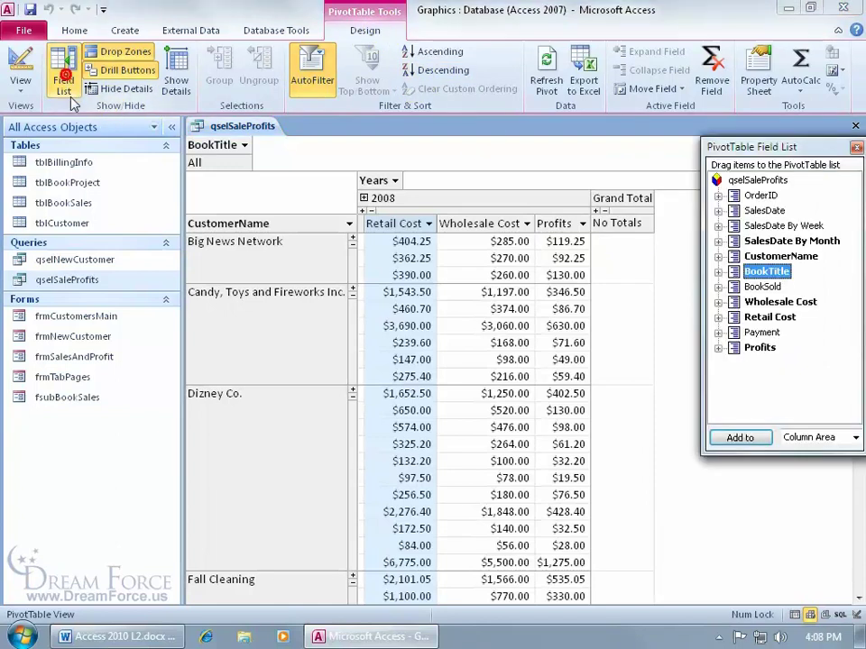
click(856, 147)
Add an AutoCalc Sum of the Profits column to the PivotTable
drag(856, 257, 854, 487)
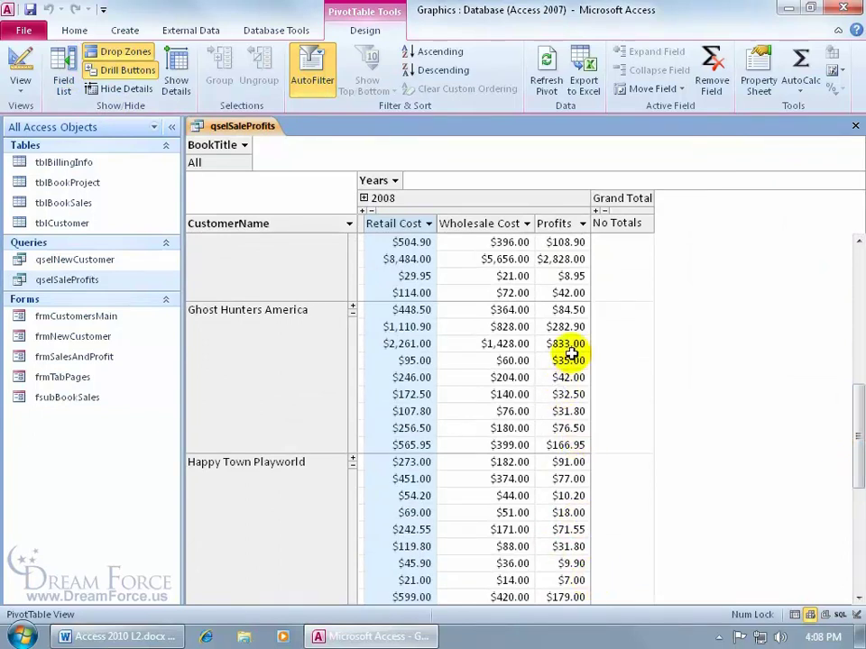
drag(855, 448, 852, 270)
click(557, 231)
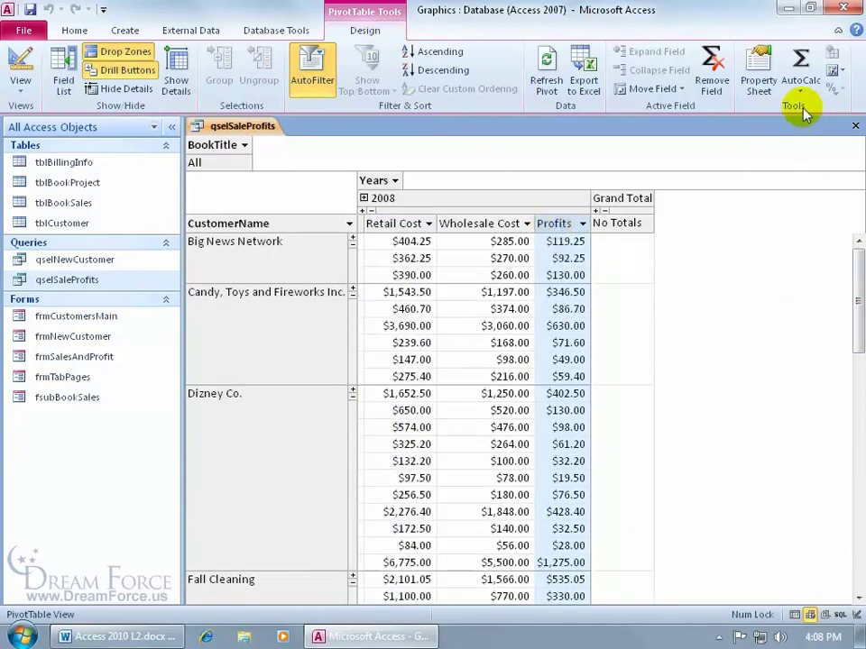
click(799, 65)
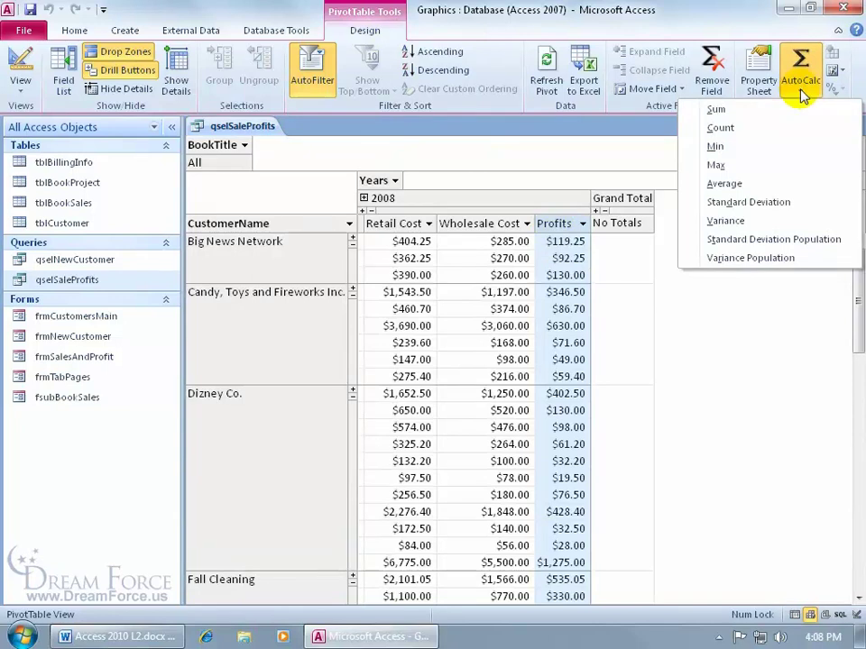
click(747, 110)
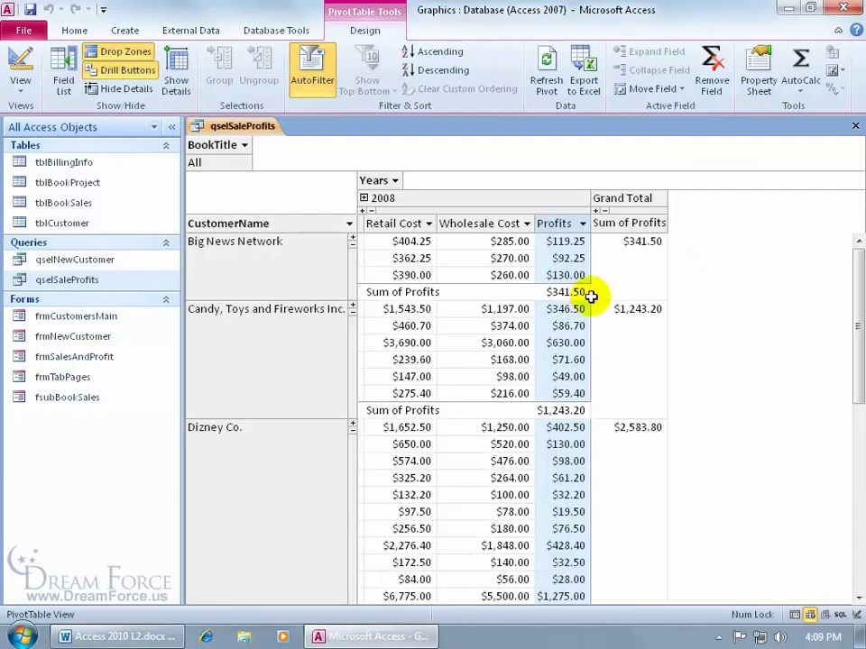
Examine the Sum of Profits subtotals for each customer and the grand total at the end of the PivotTable
mouse_move(596, 291)
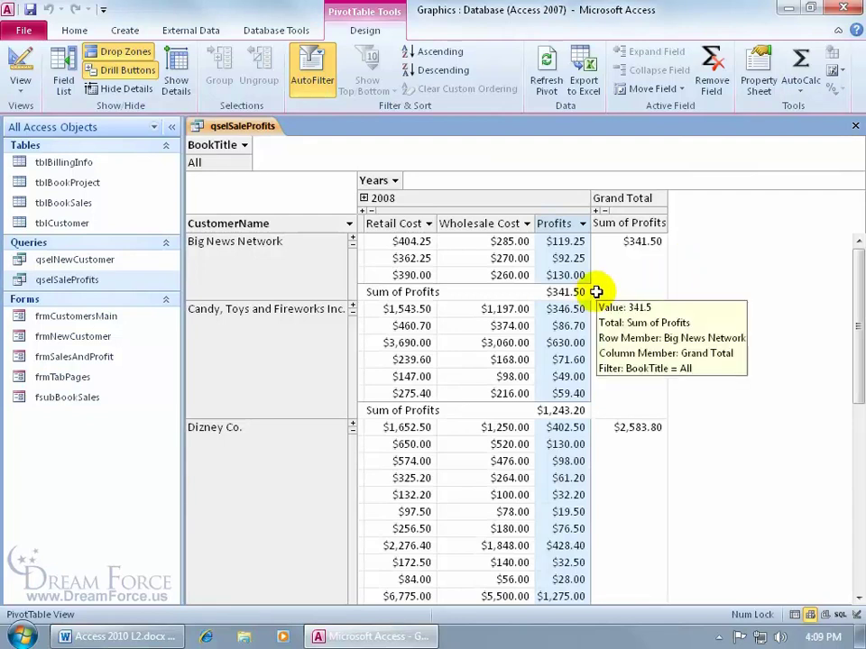
drag(848, 290, 849, 523)
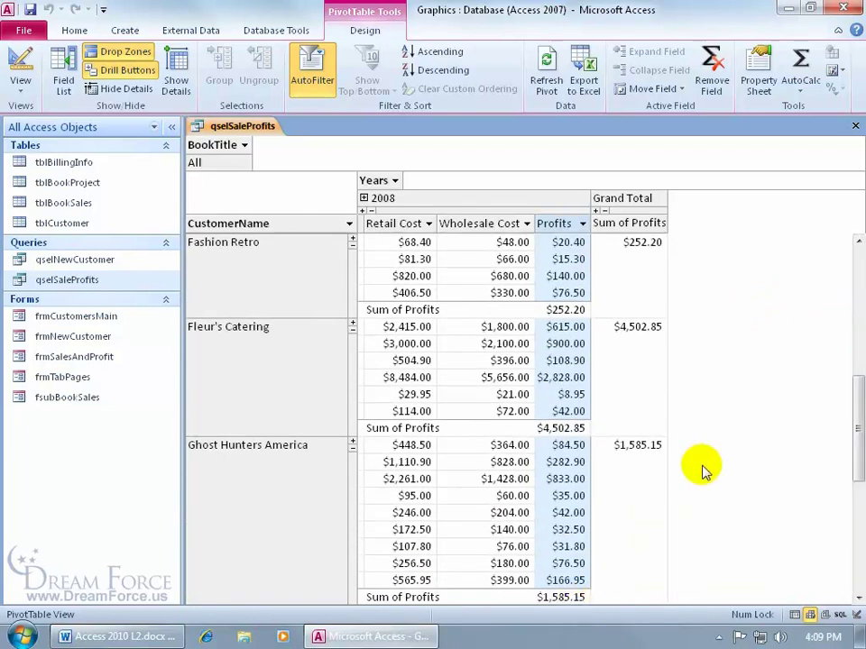
drag(857, 464, 848, 596)
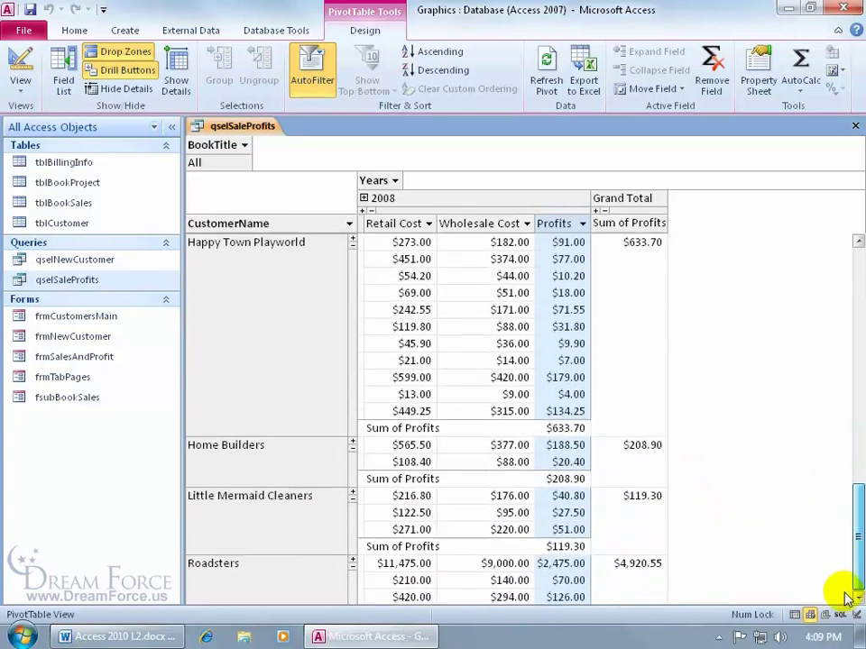
drag(857, 492, 858, 541)
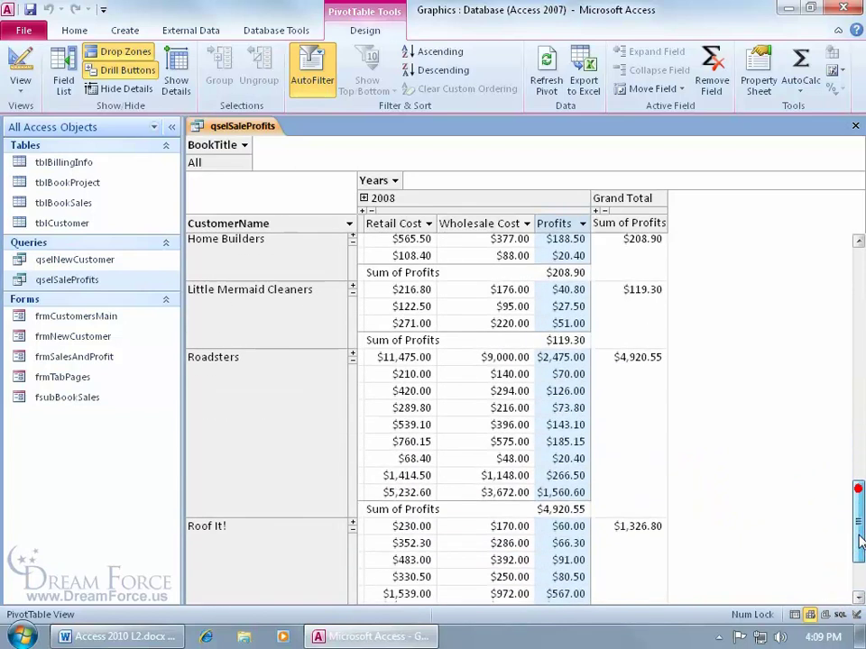
drag(858, 497, 859, 578)
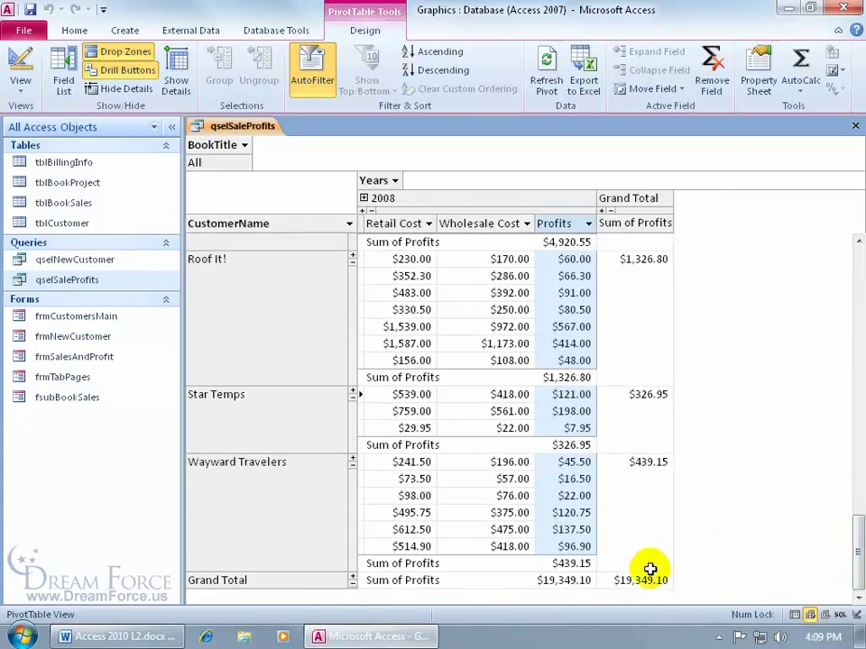
mouse_move(612, 587)
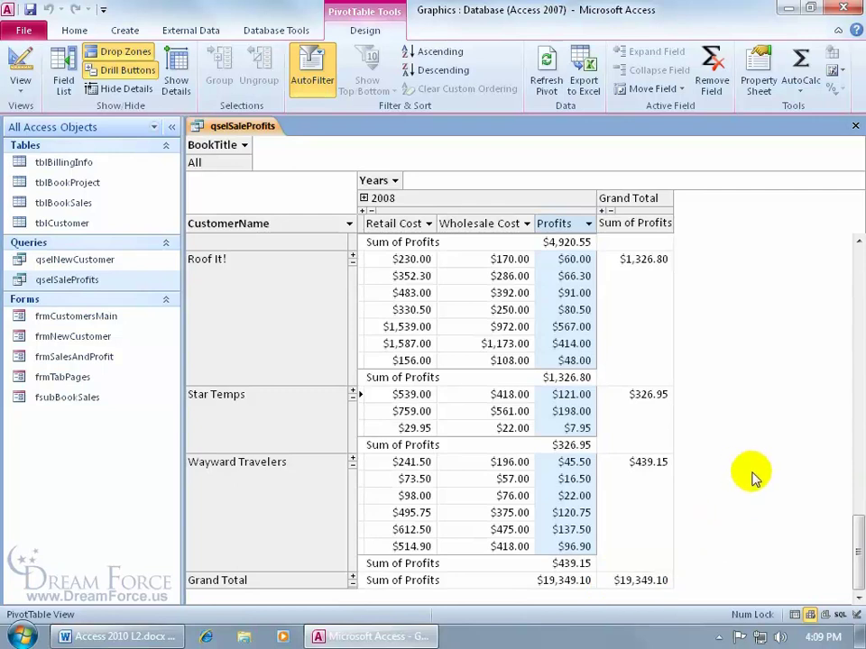
drag(851, 547, 808, 263)
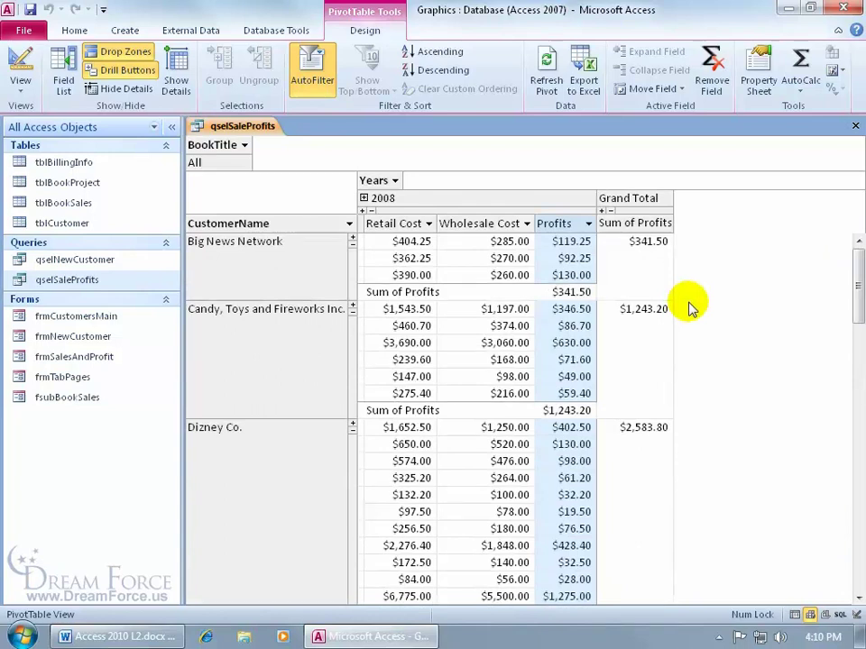
Try the totals-only view with just Big News Network's details expanded, and restore the details for all customers
click(124, 92)
mouse_move(377, 245)
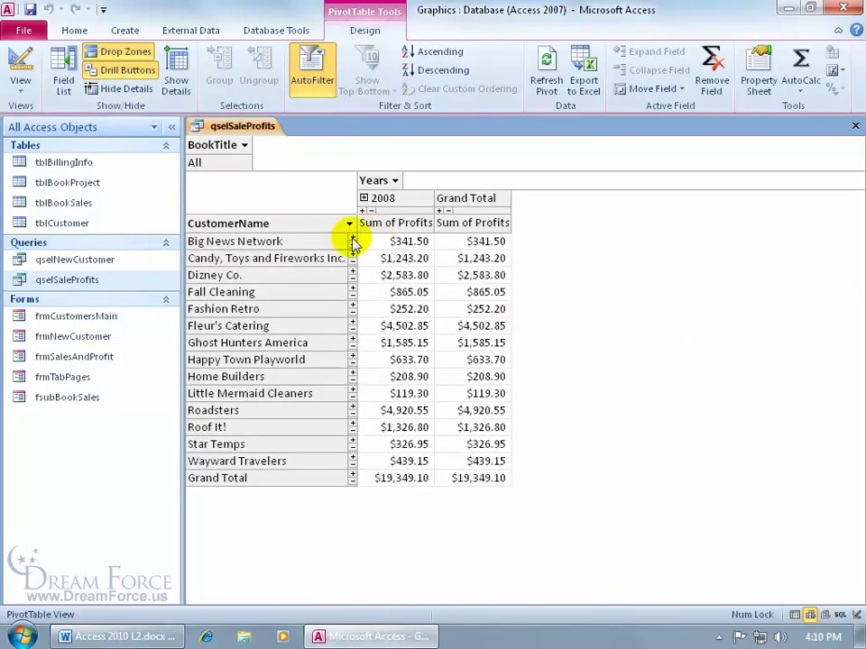
click(353, 239)
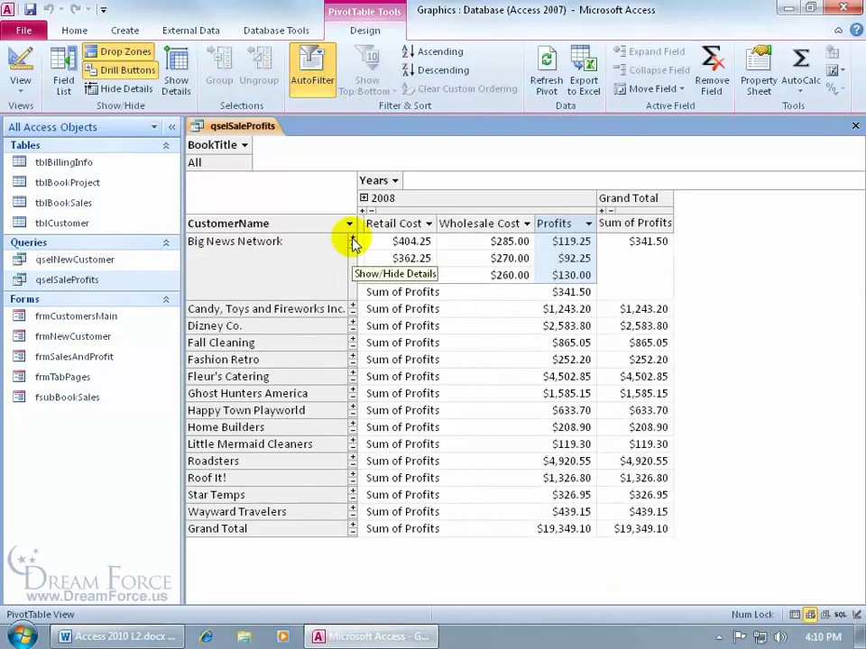
click(140, 92)
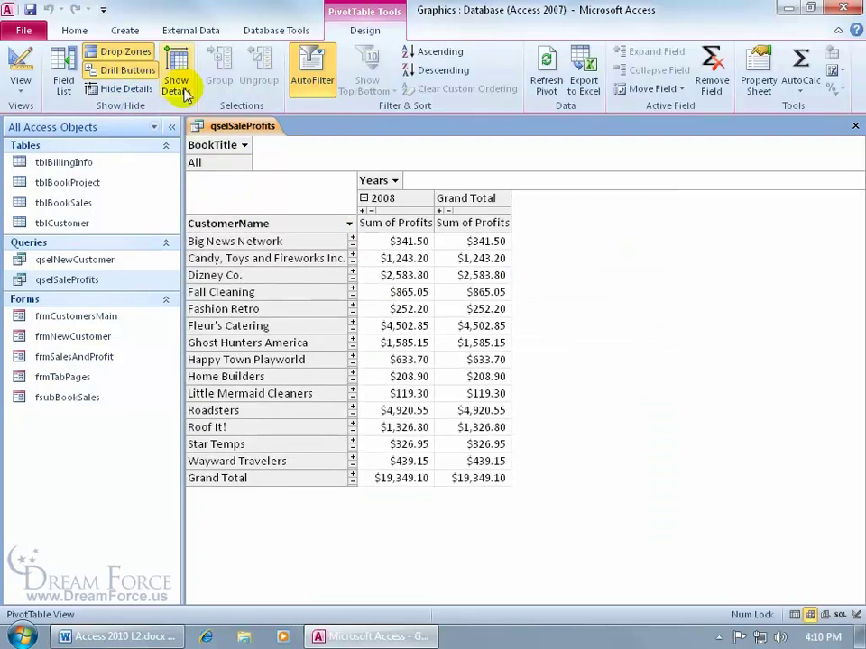
click(177, 87)
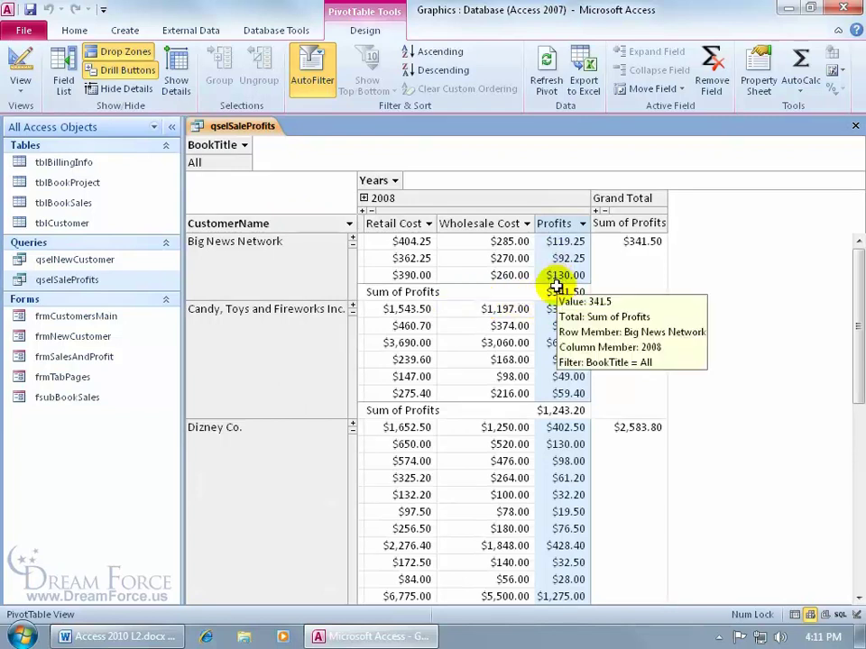
mouse_move(638, 274)
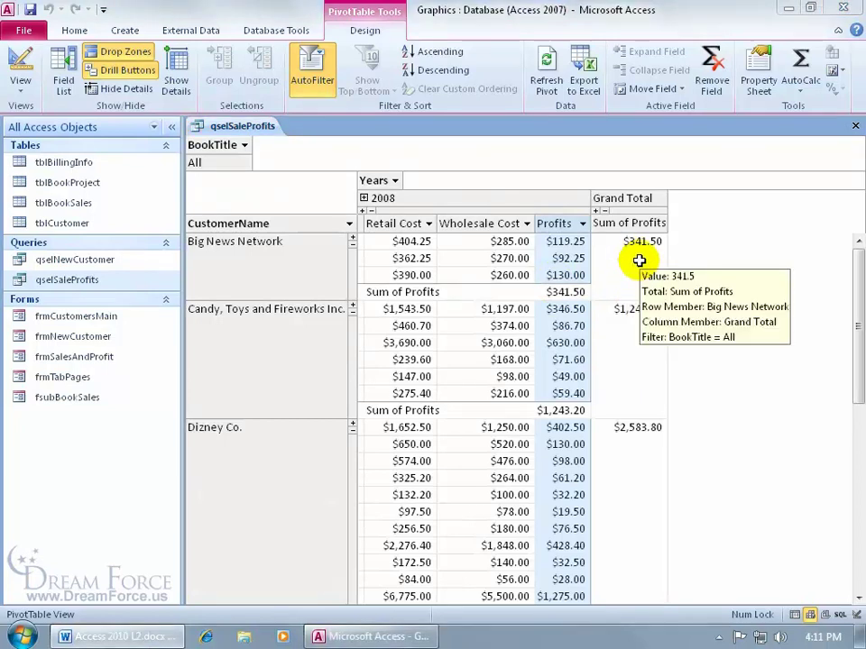
Expand the 2008 column into quarters and Qtr1 into months
click(395, 180)
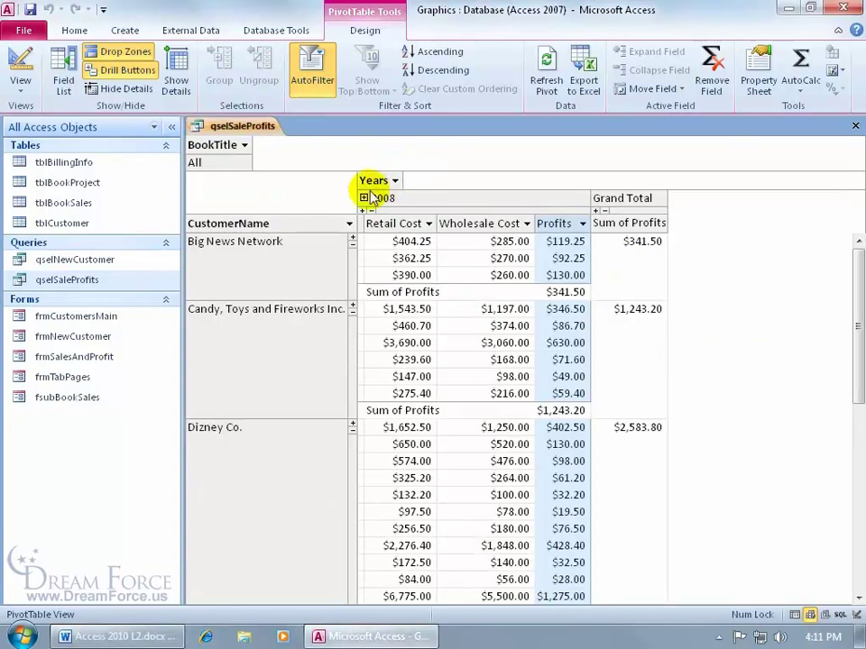
click(363, 198)
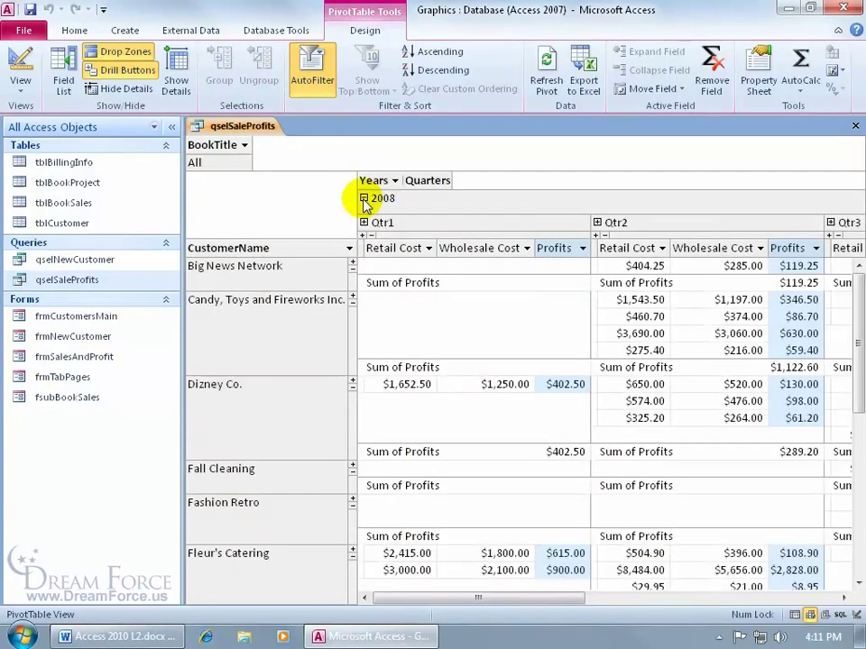
click(363, 223)
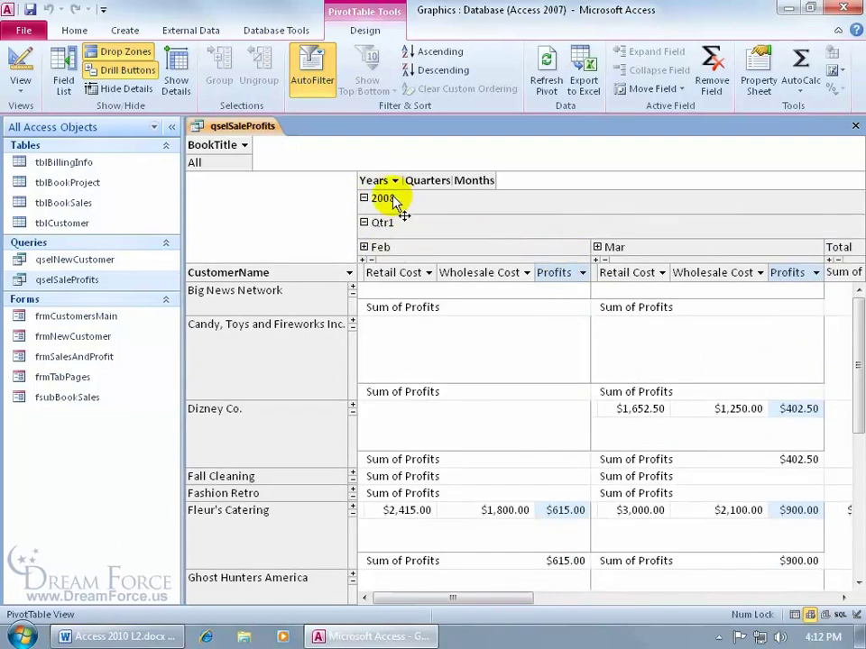
Remove the Years field from the PivotTable's column area and briefly expand Qtr1 to check its months
drag(379, 180, 411, 131)
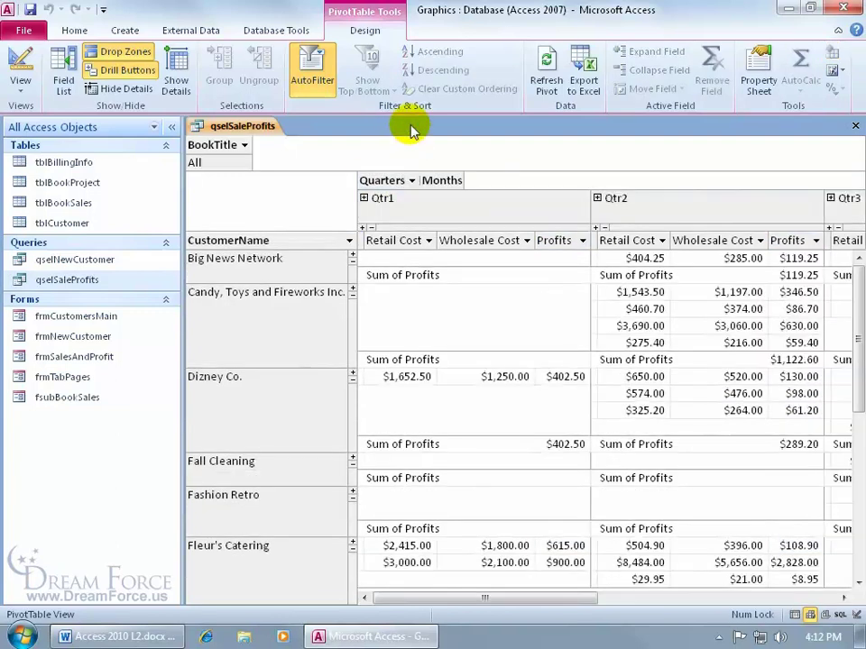
click(364, 198)
click(363, 198)
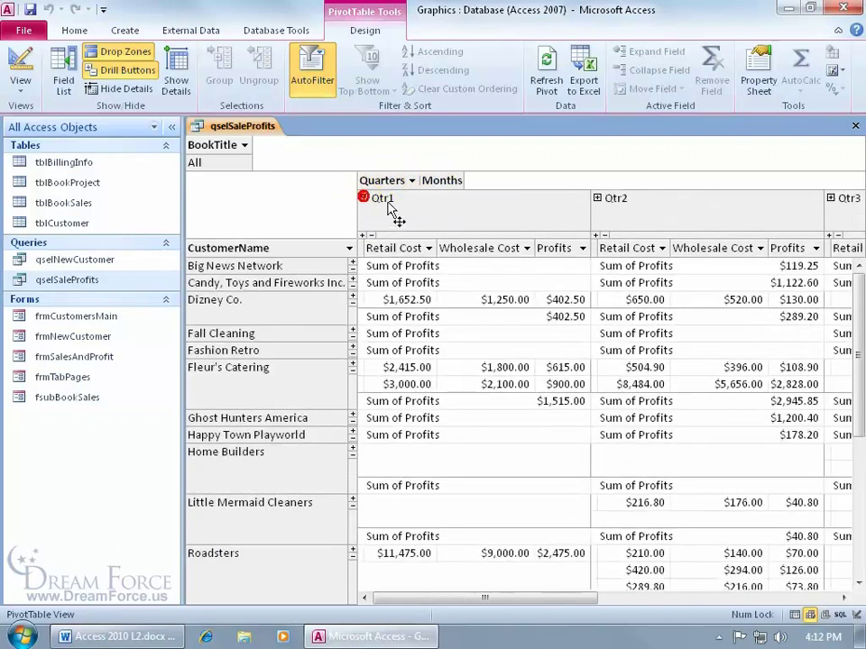
Remove the Quarters and Months fields from the PivotTable's column area and add the SalesDate By Month field there again from the field list
drag(396, 181, 425, 126)
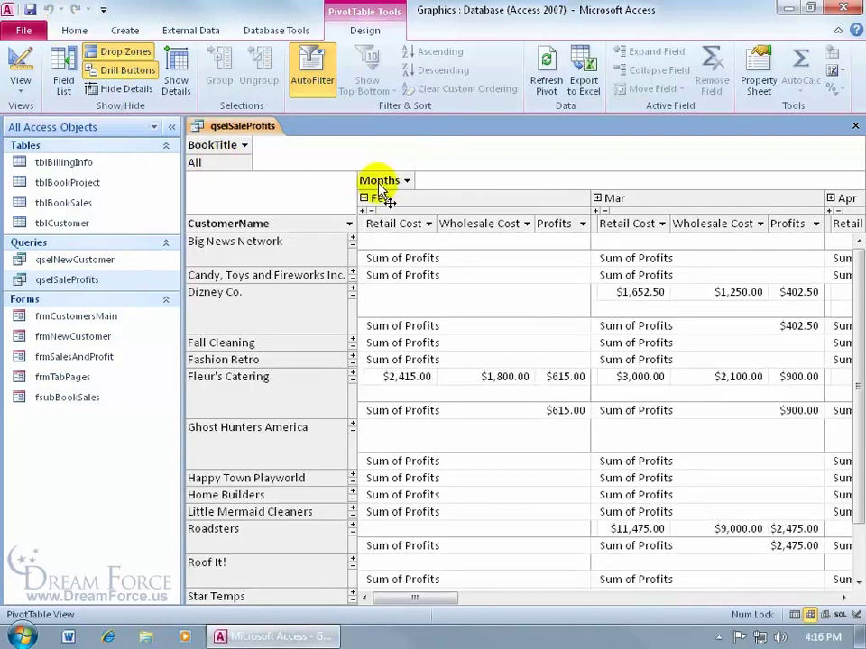
drag(382, 193, 421, 131)
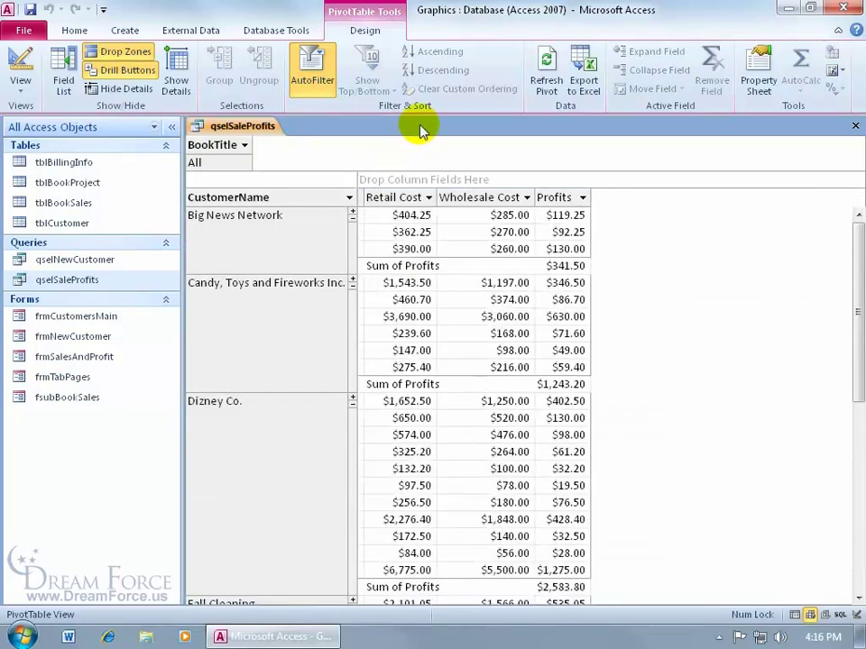
click(64, 81)
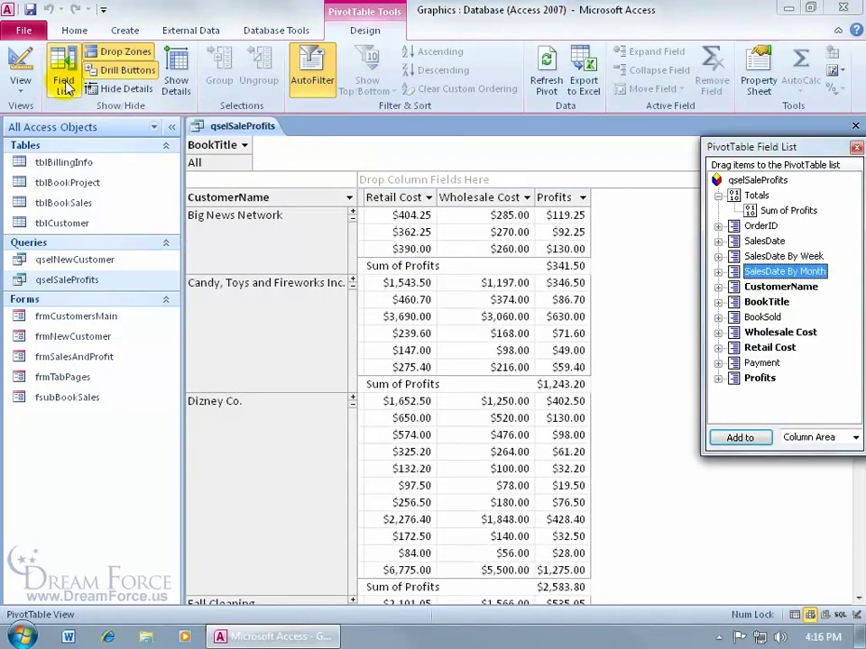
drag(763, 272, 429, 184)
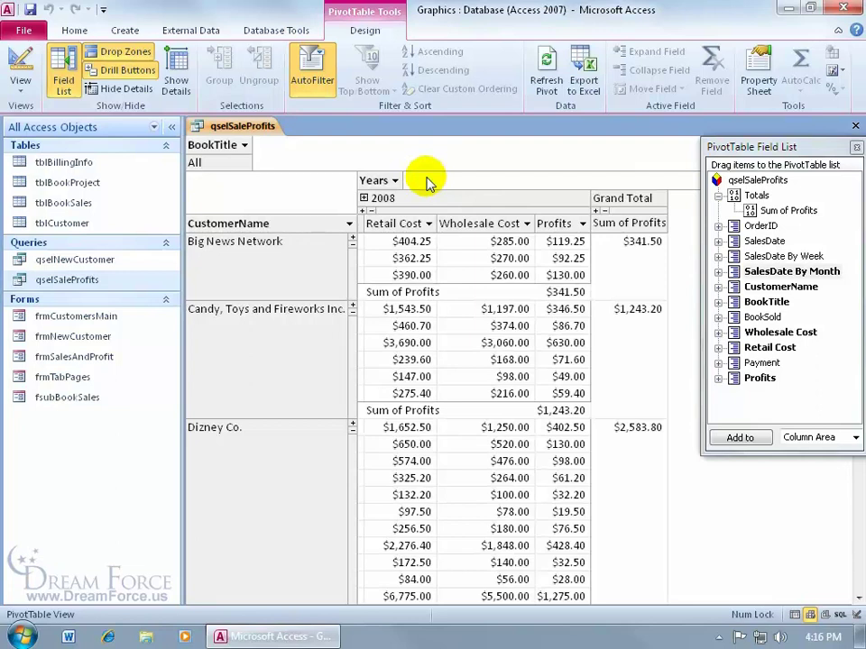
View the qselSaleProfits query's records in Datasheet View and return to PivotTable View
right_click(246, 129)
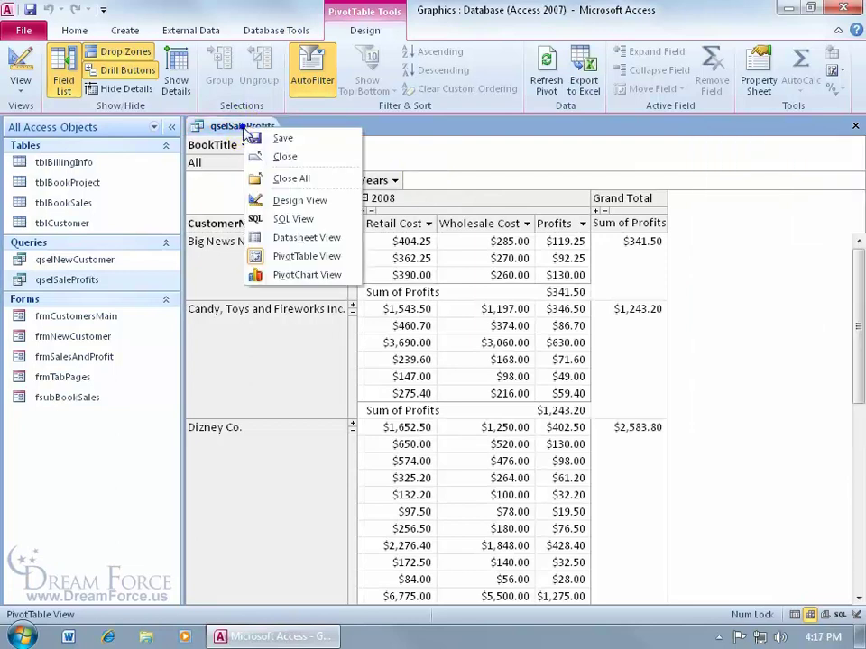
click(287, 239)
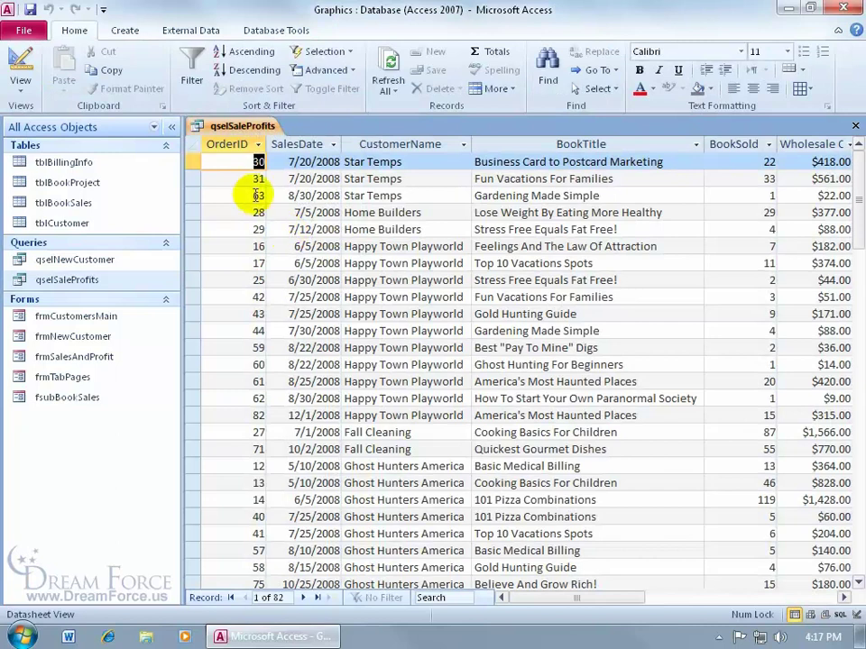
right_click(224, 128)
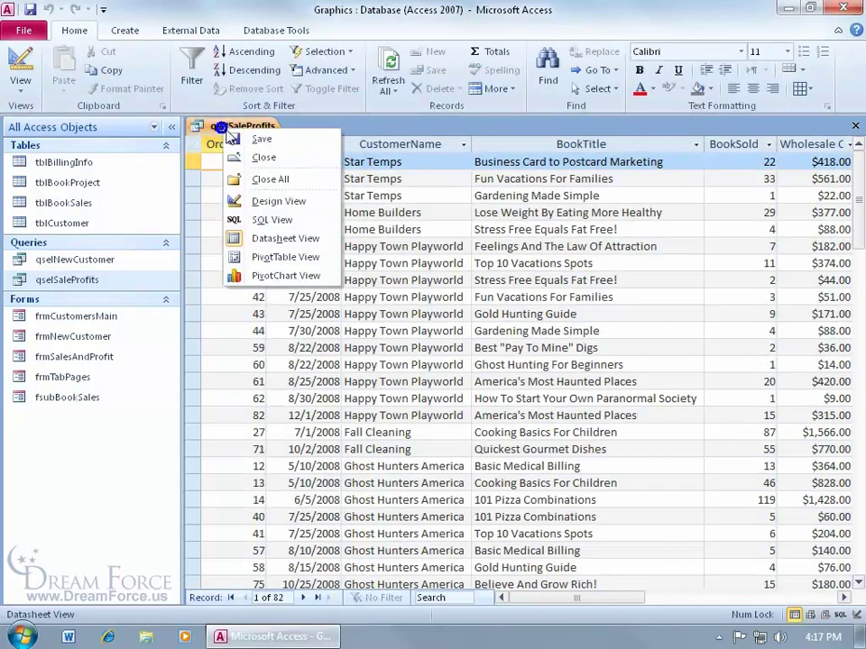
click(280, 257)
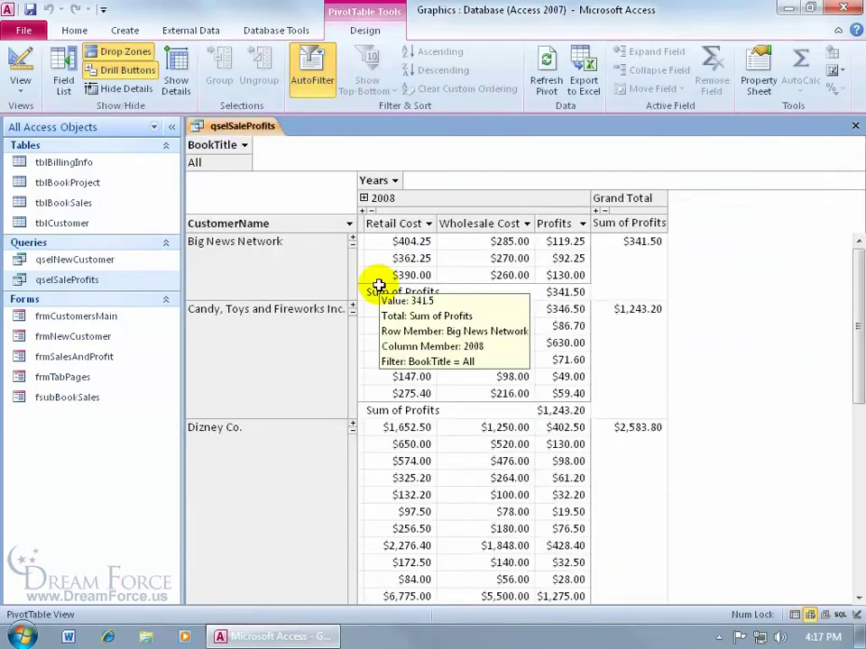